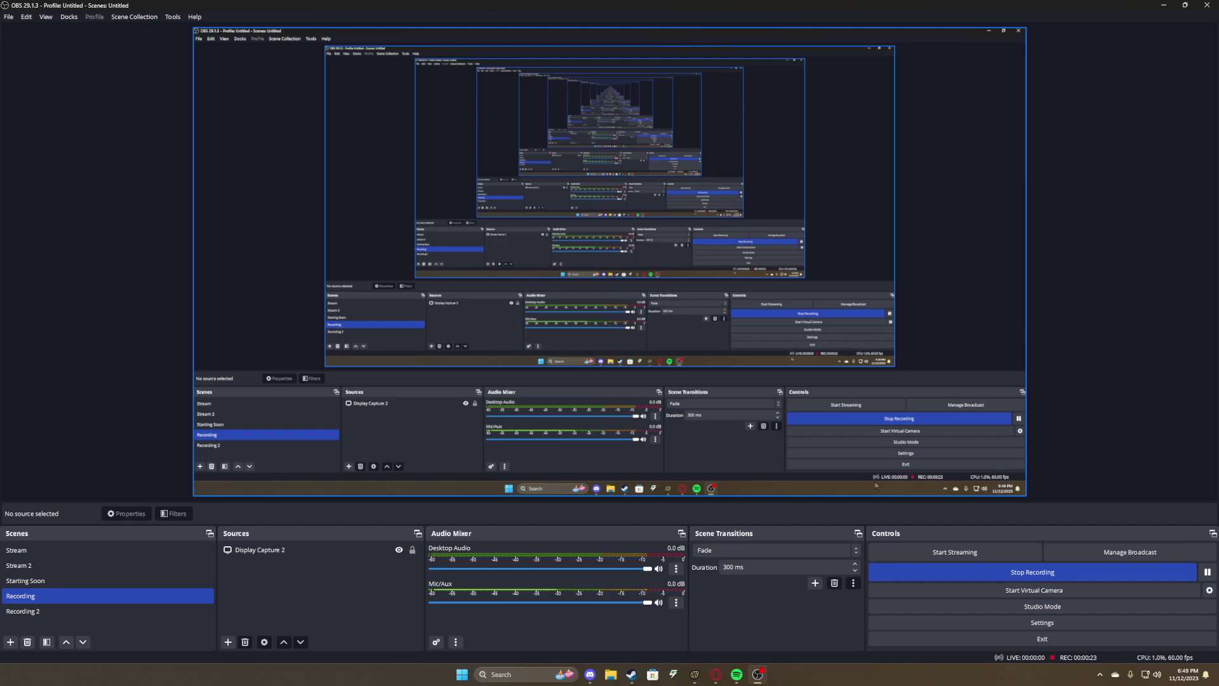
- Open the Source Filmmaker Workshop in Steam and bring up the DeviantArt 'SFM Corrupts V1' page
click(631, 674)
click(91, 22)
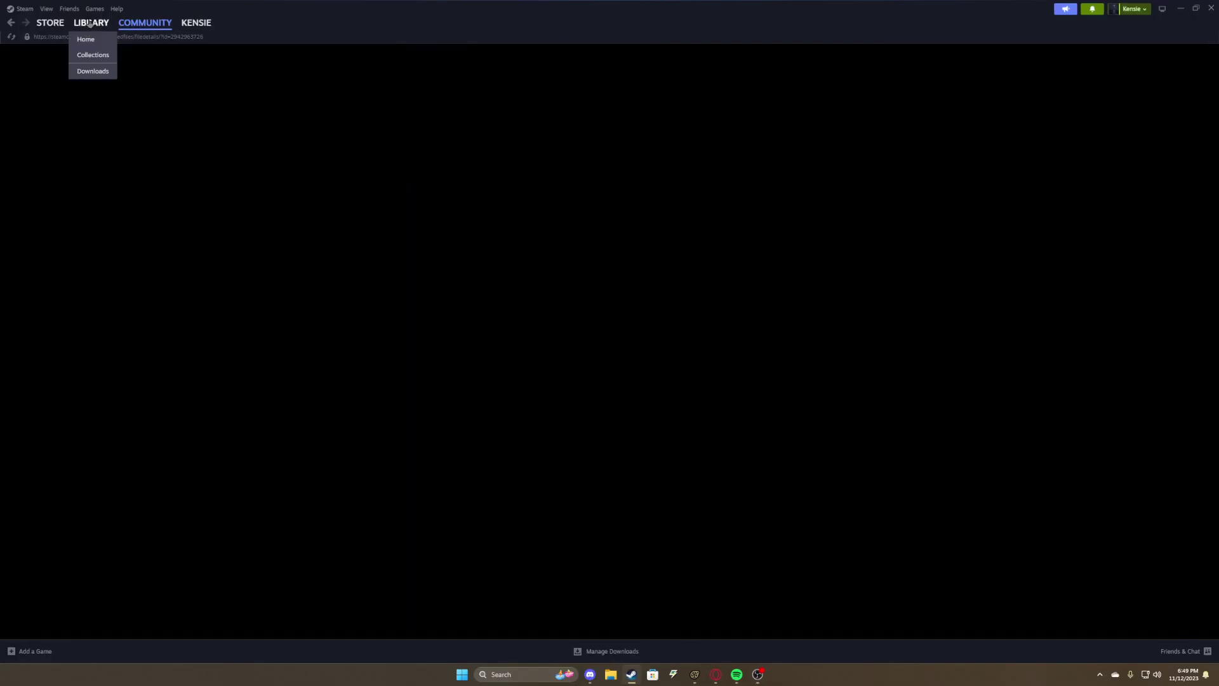
click(425, 234)
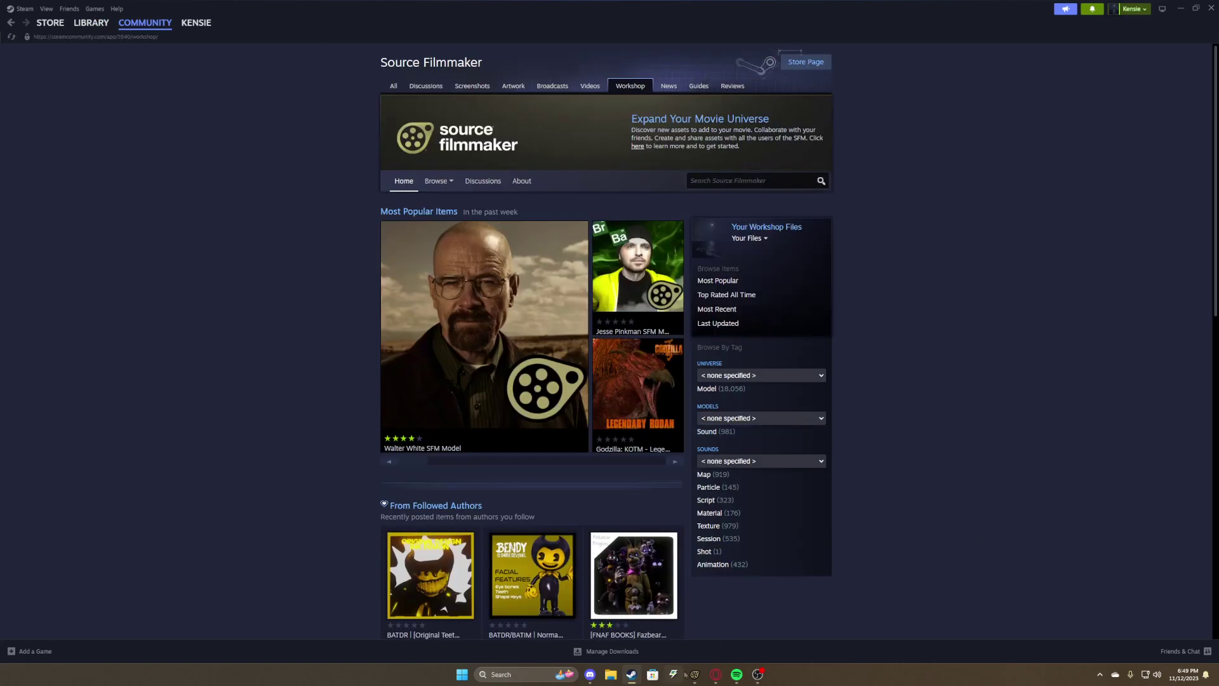
mouse_move(715, 674)
click(686, 601)
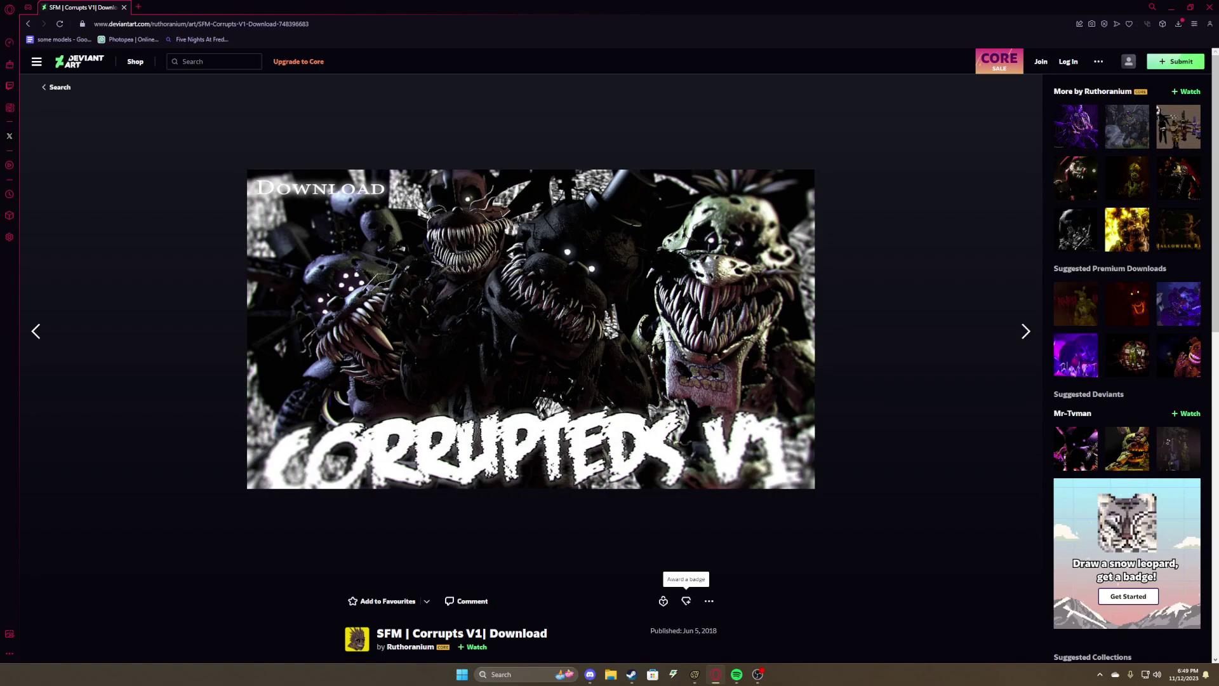
- Scroll down and follow the Corrupts V1 download link to its sta.sh page
scroll(432, 215, down, 2)
scroll(432, 214, down, 2)
scroll(496, 328, down, 1)
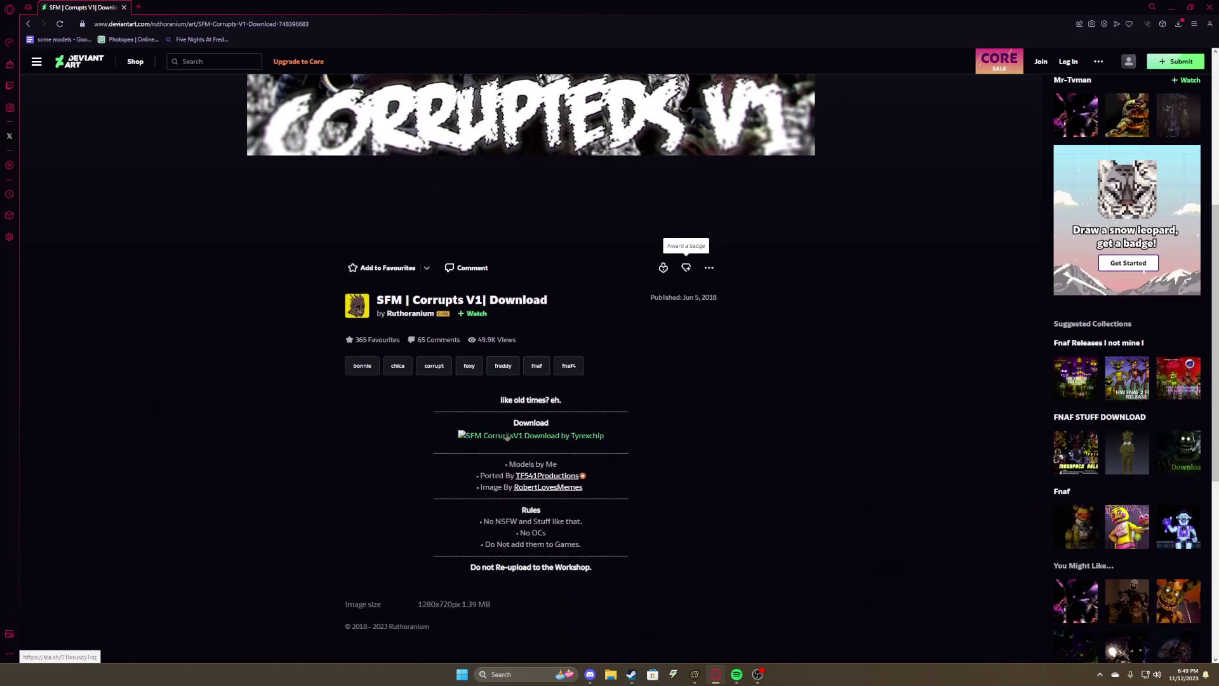
click(511, 435)
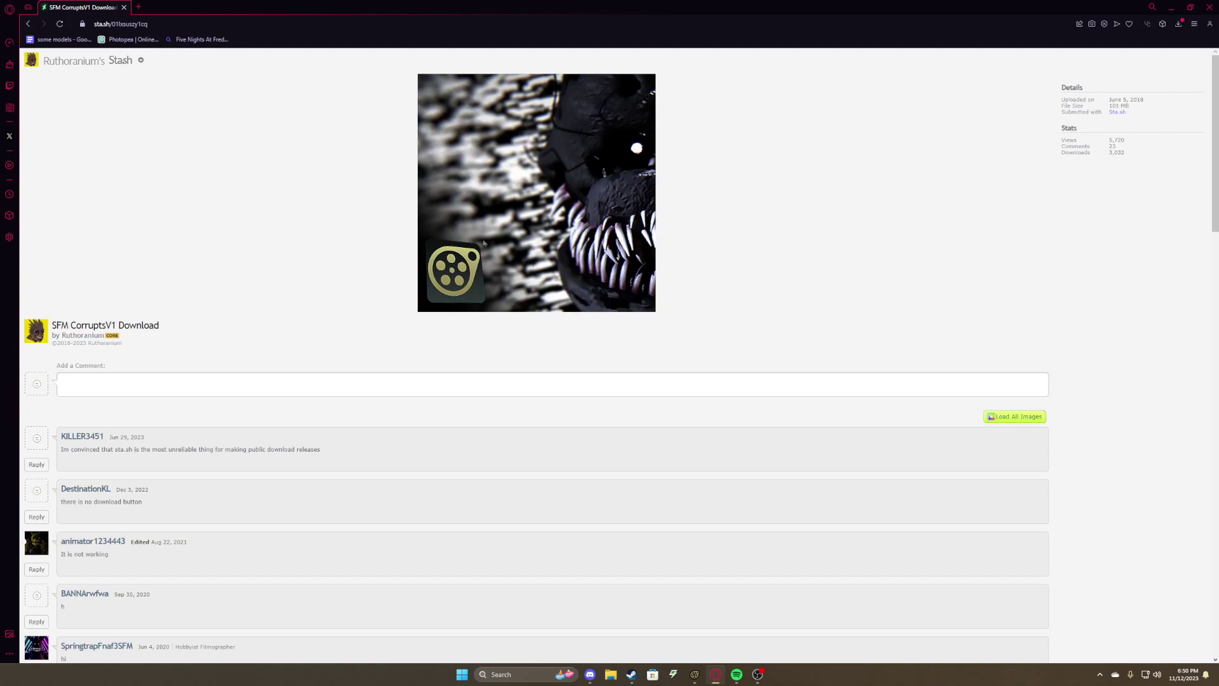
scroll(519, 412, down, 1)
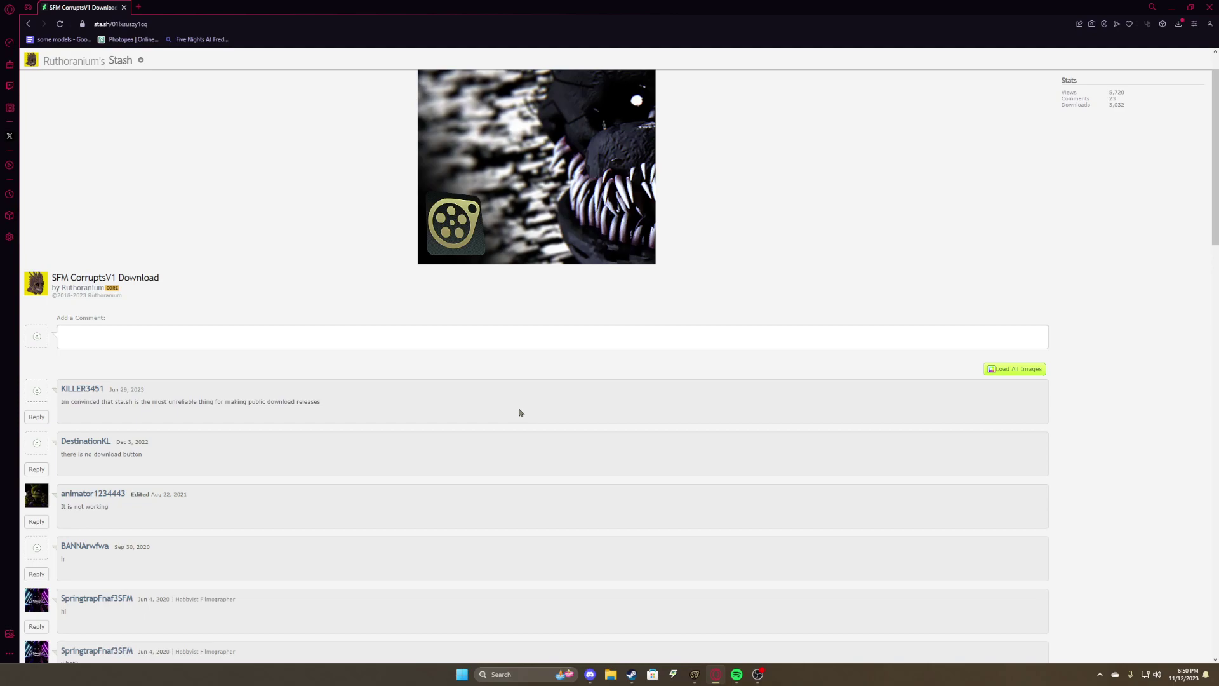
scroll(519, 413, up, 1)
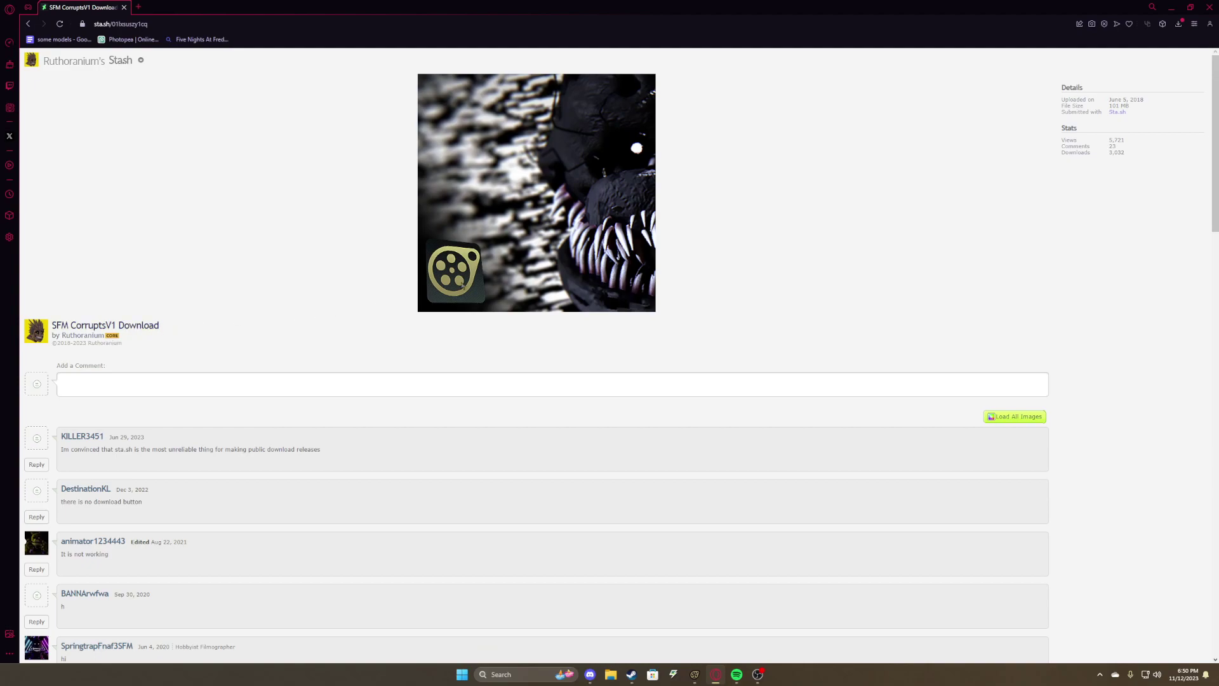
scroll(1020, 434, down, 5)
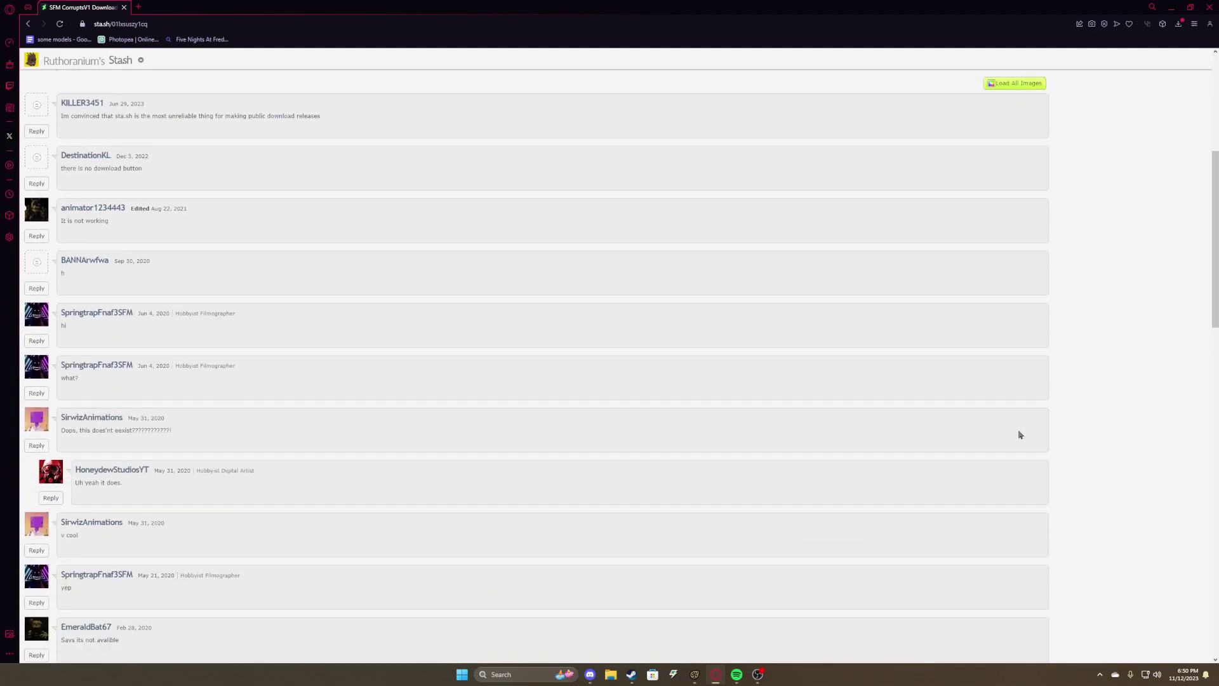
scroll(921, 267, up, 5)
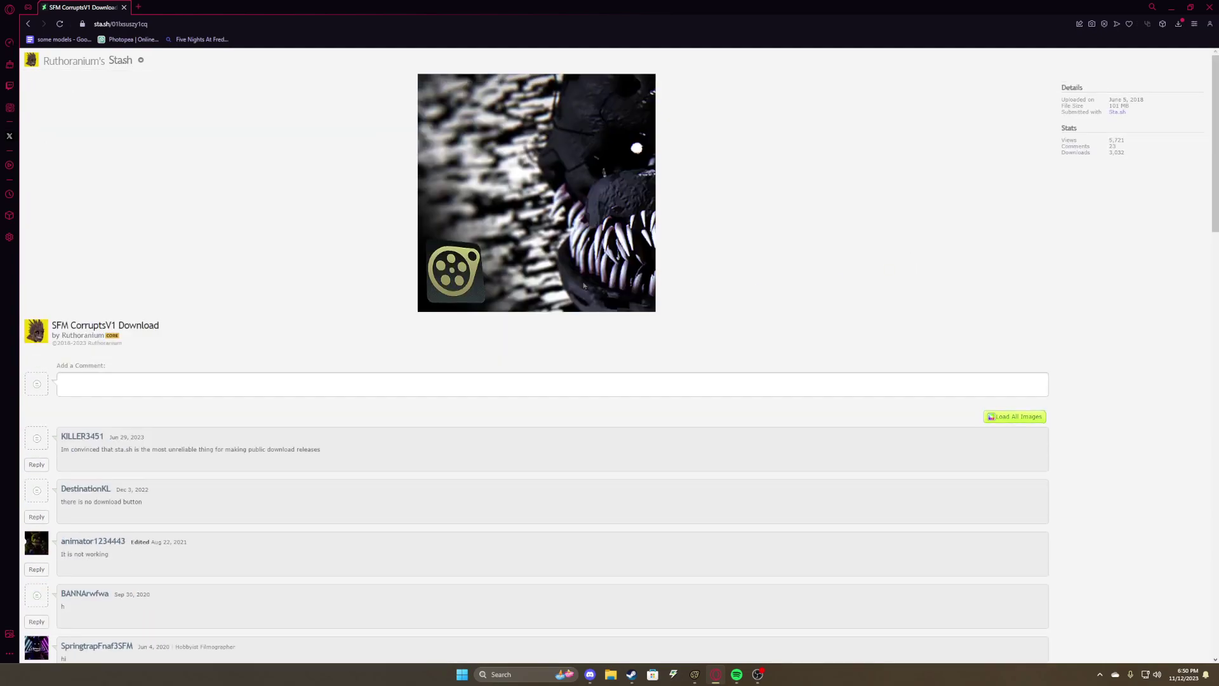
click(141, 57)
click(28, 25)
click(75, 341)
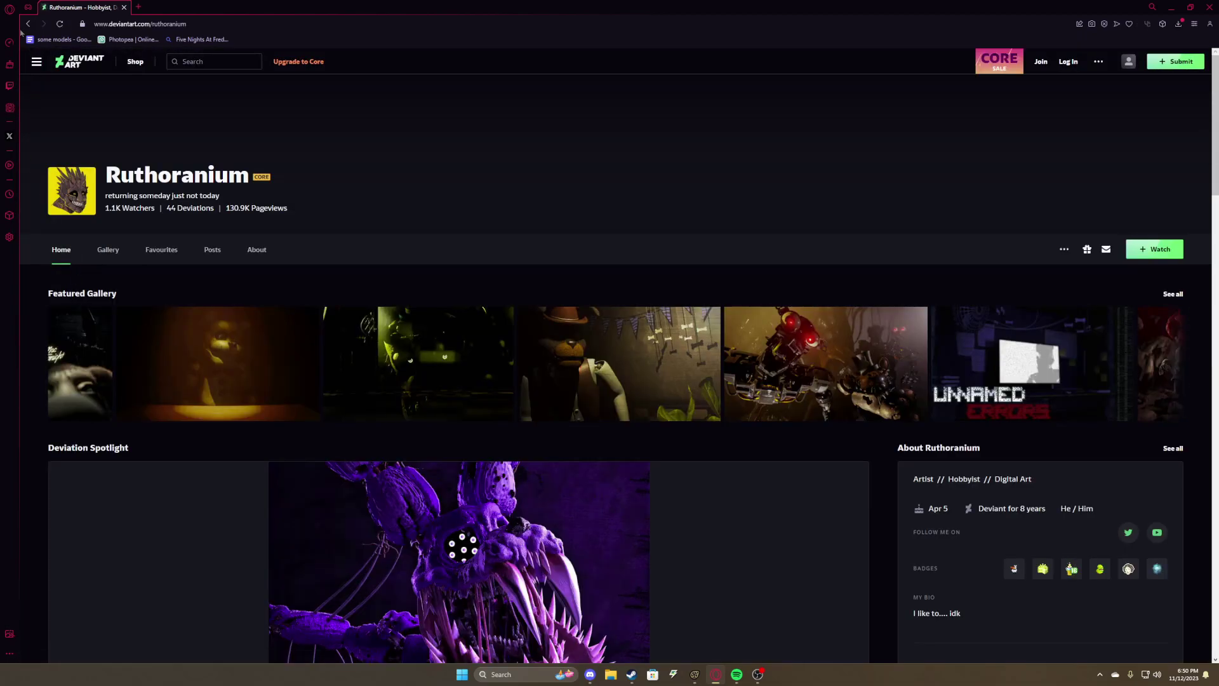
- Search DeviantArt for 'fnaf sfm download'
click(144, 28)
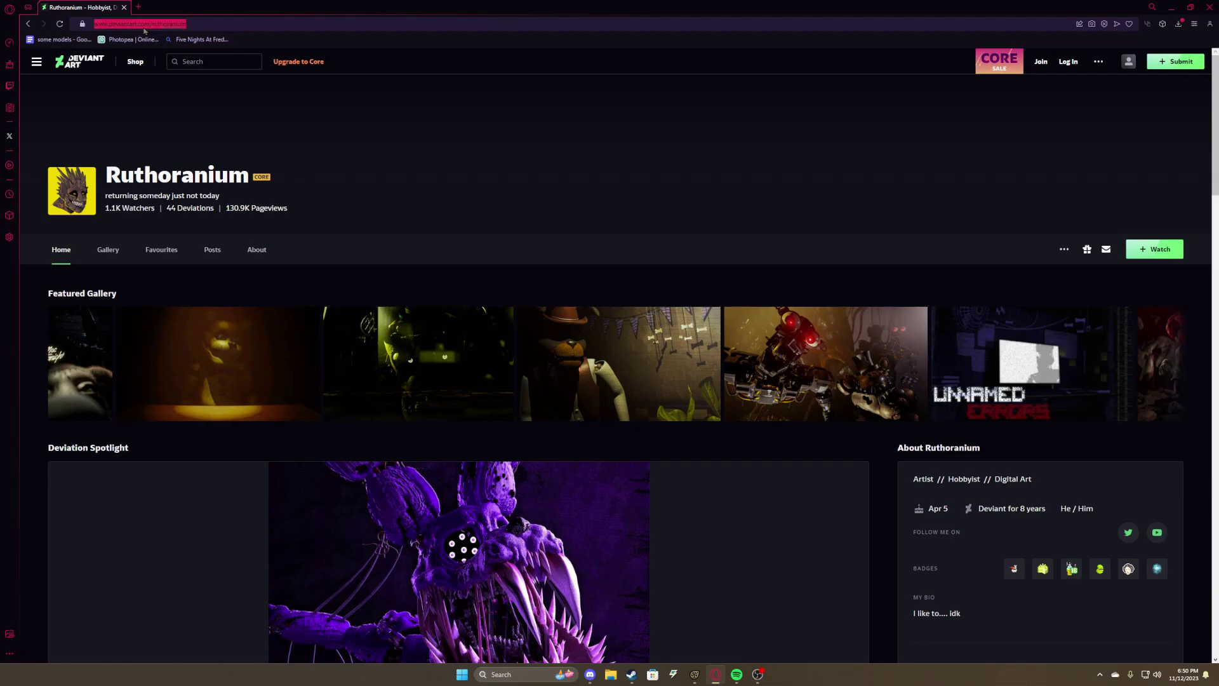
text(=)
key(BackSpace)
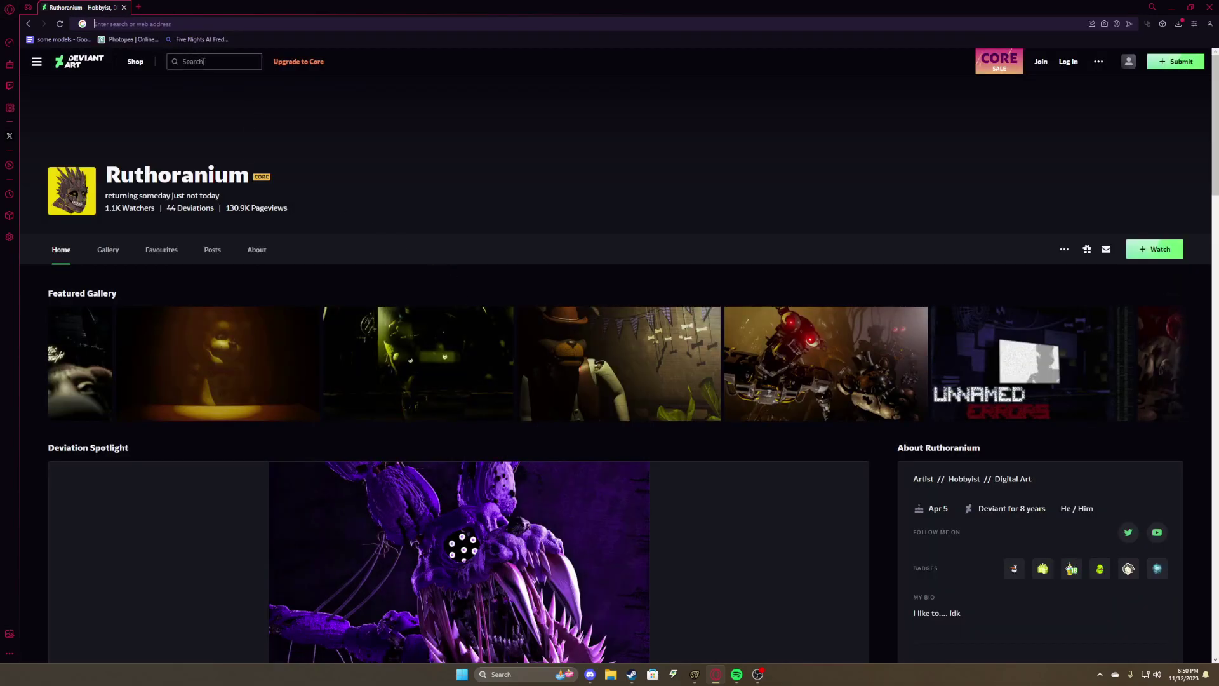
click(204, 61)
text(fbns)
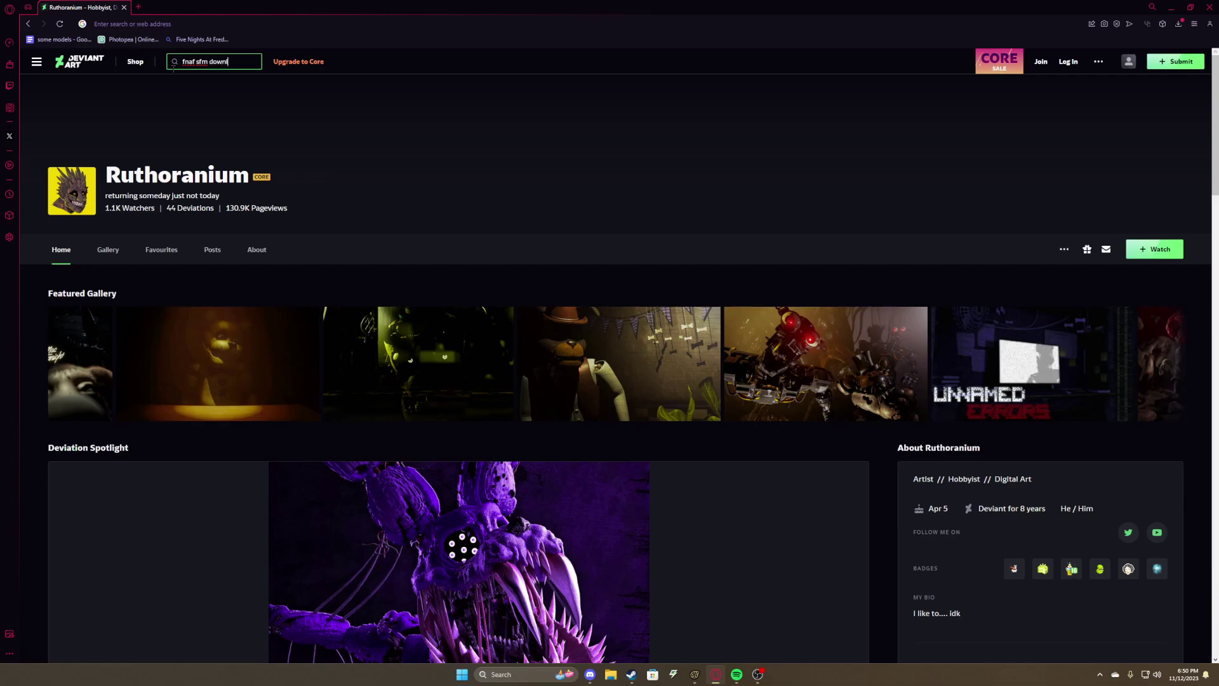
text(oad)
key(Return)
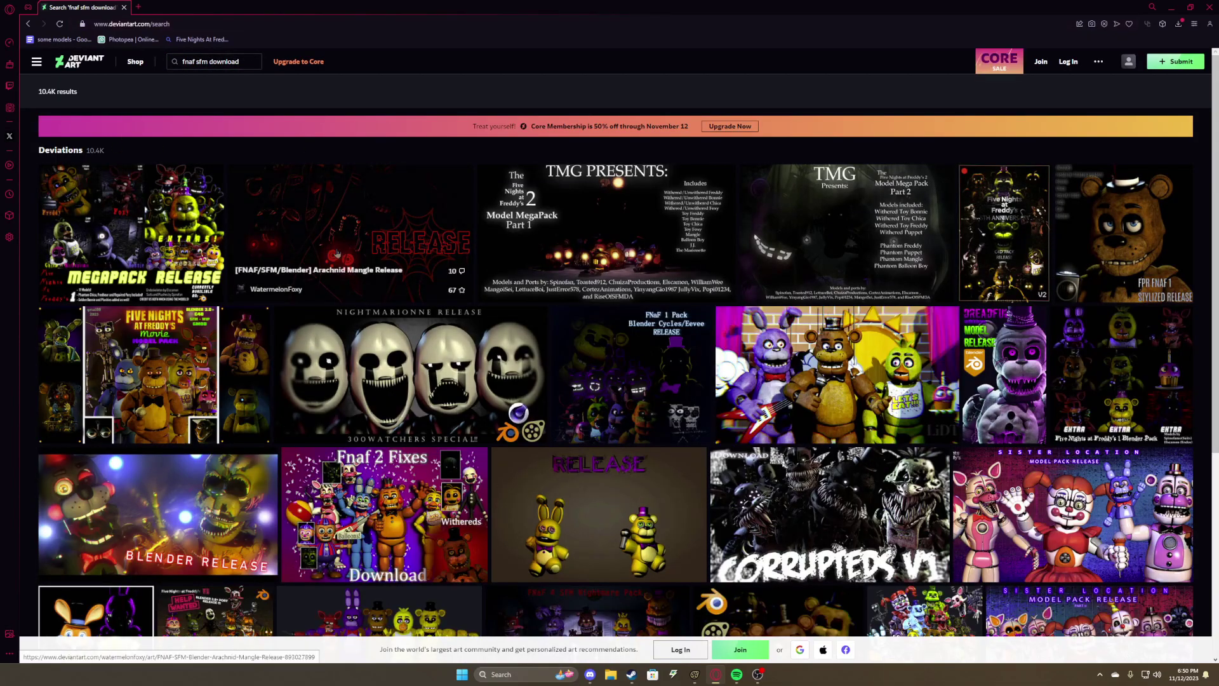
- Open WatermelonFoxy's Arachnid Mangle Release and scroll down to its download links
click(356, 260)
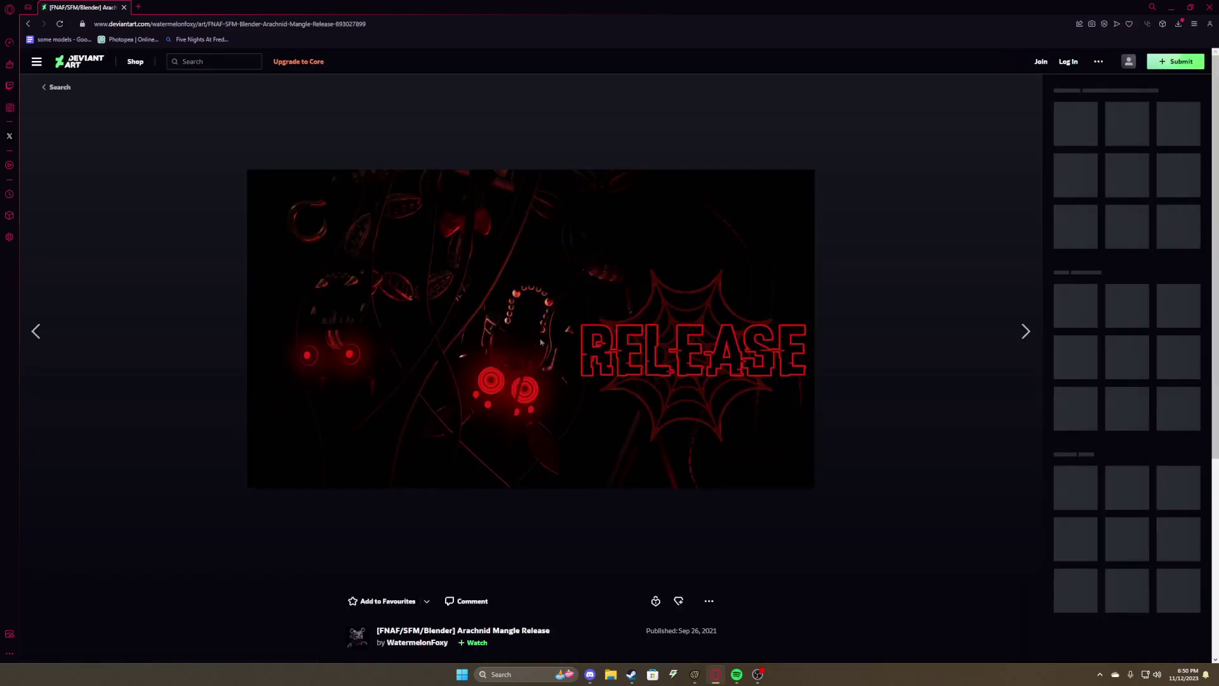
scroll(520, 381, down, 3)
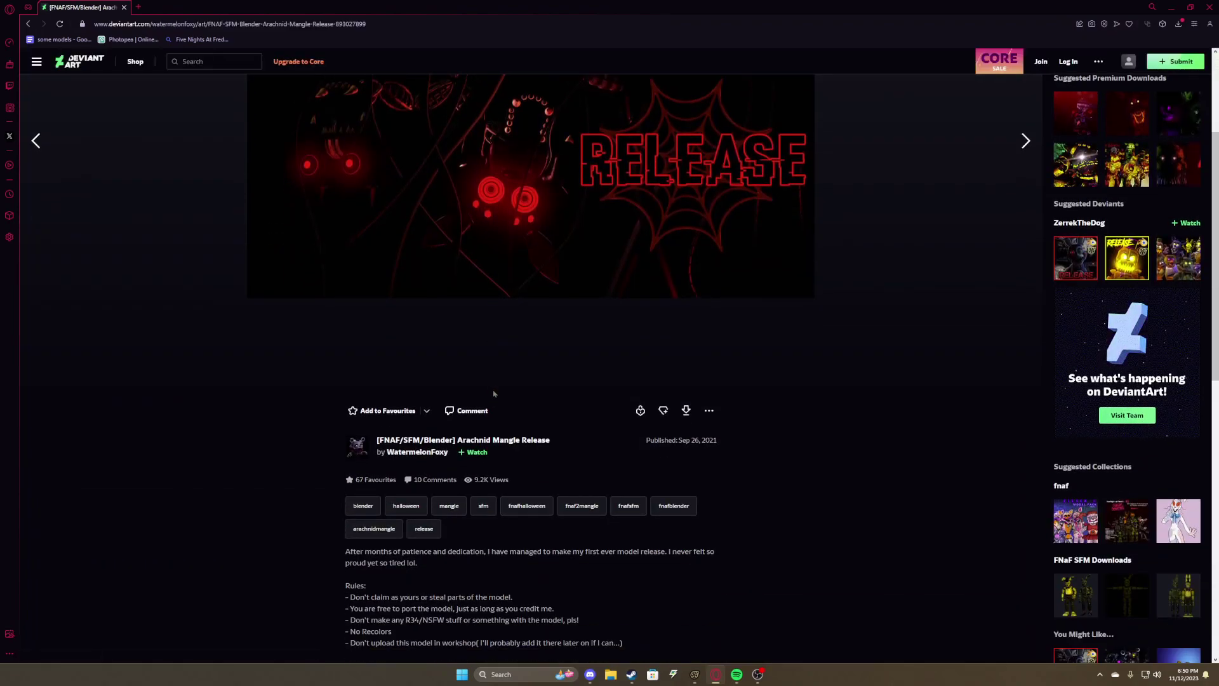
scroll(494, 393, down, 3)
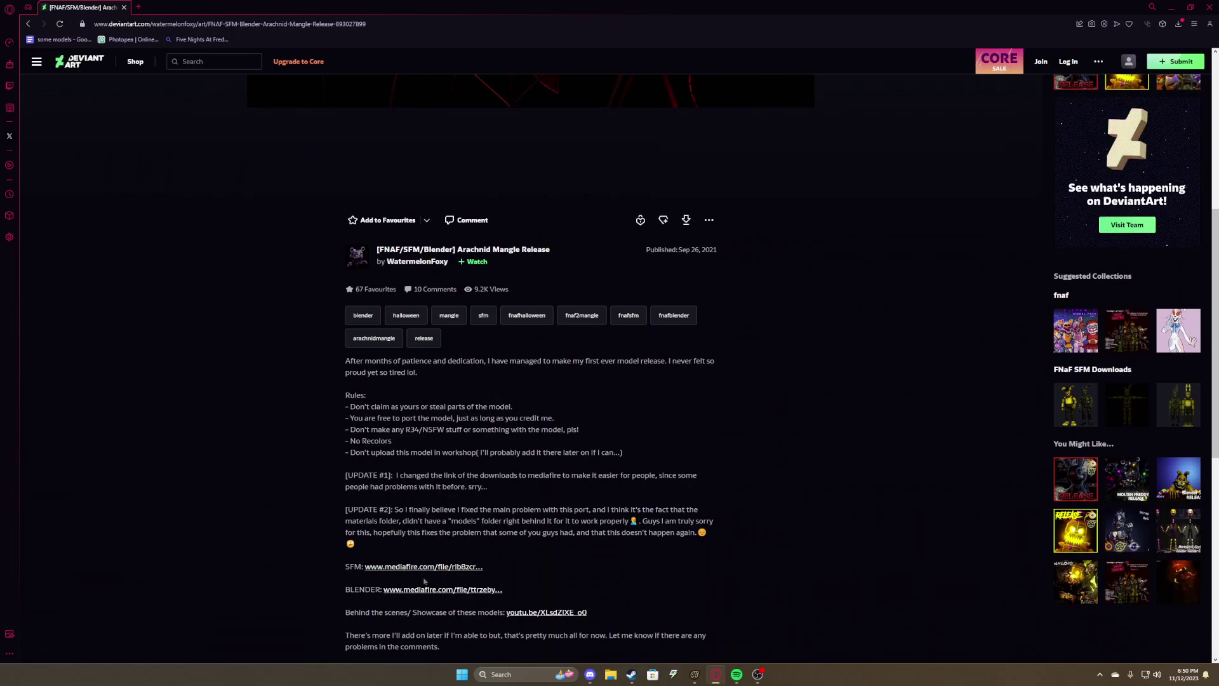
- Download 'Arachnid Mangle SFM port.zip' from MediaFire, closing the ad tabs that pop up
click(424, 567)
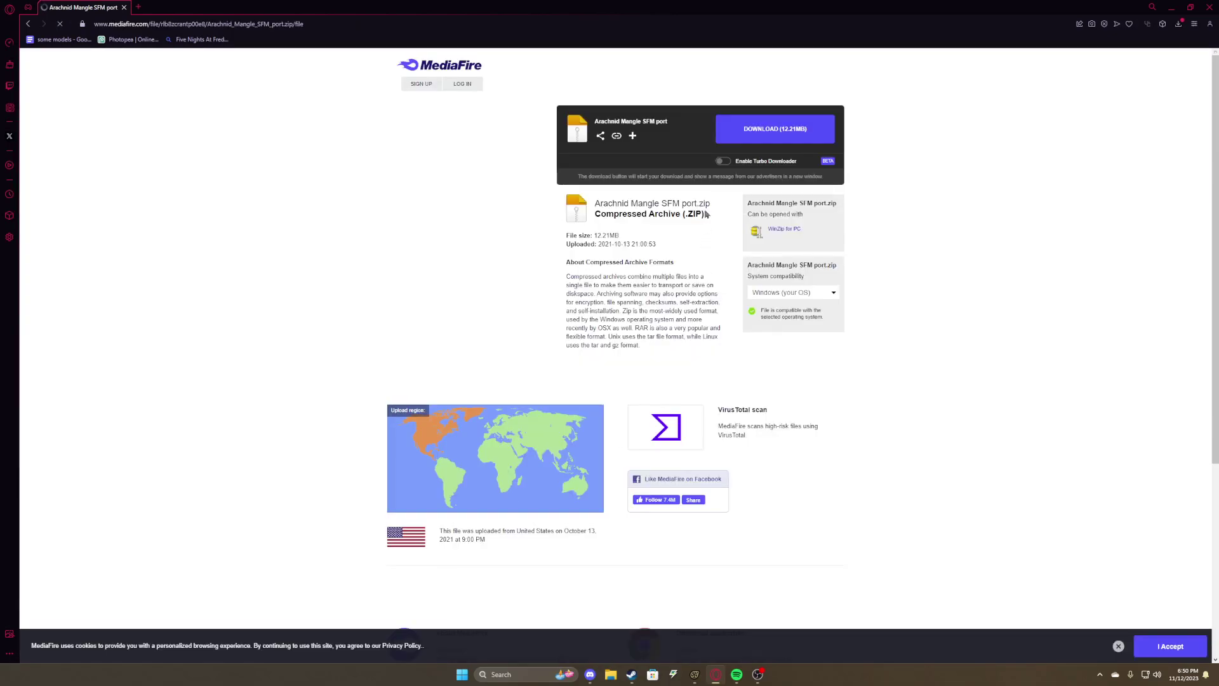
click(621, 92)
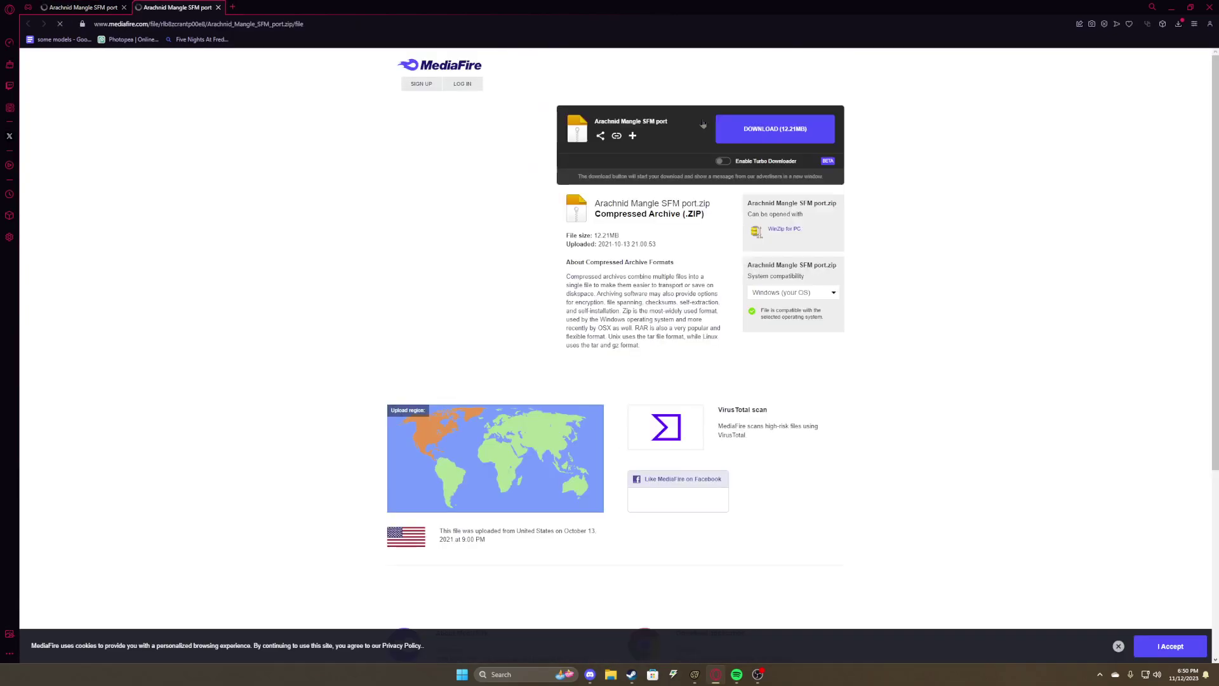
click(124, 8)
click(729, 124)
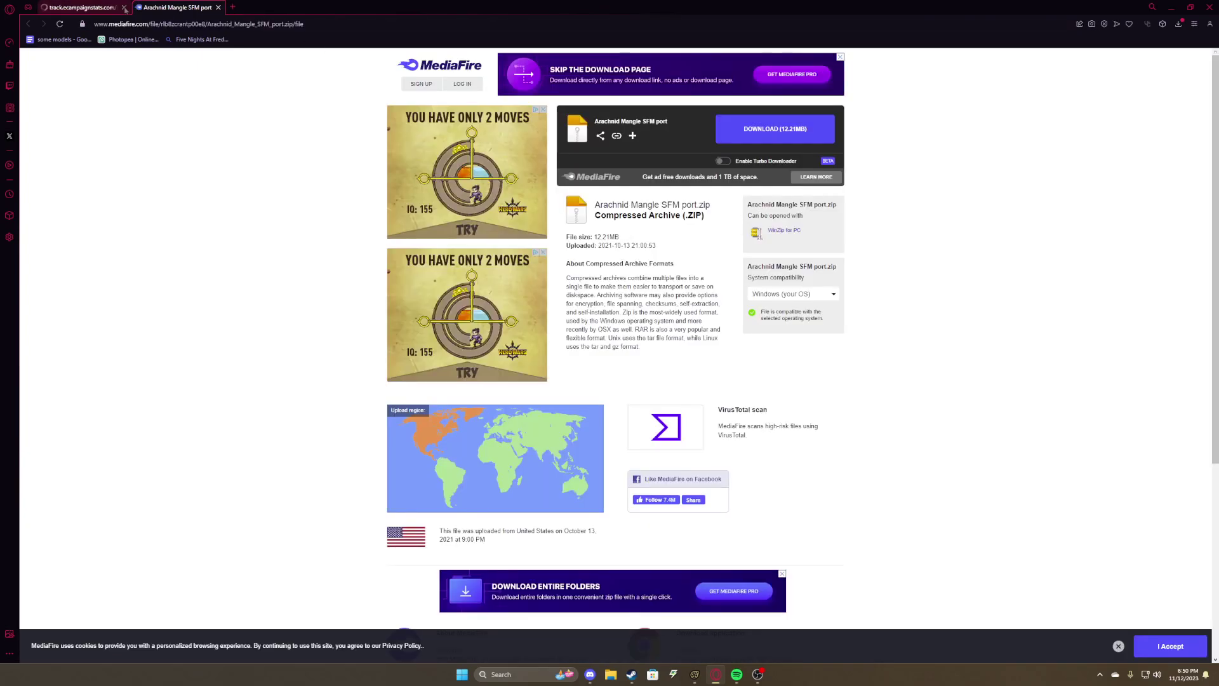
click(124, 7)
click(741, 132)
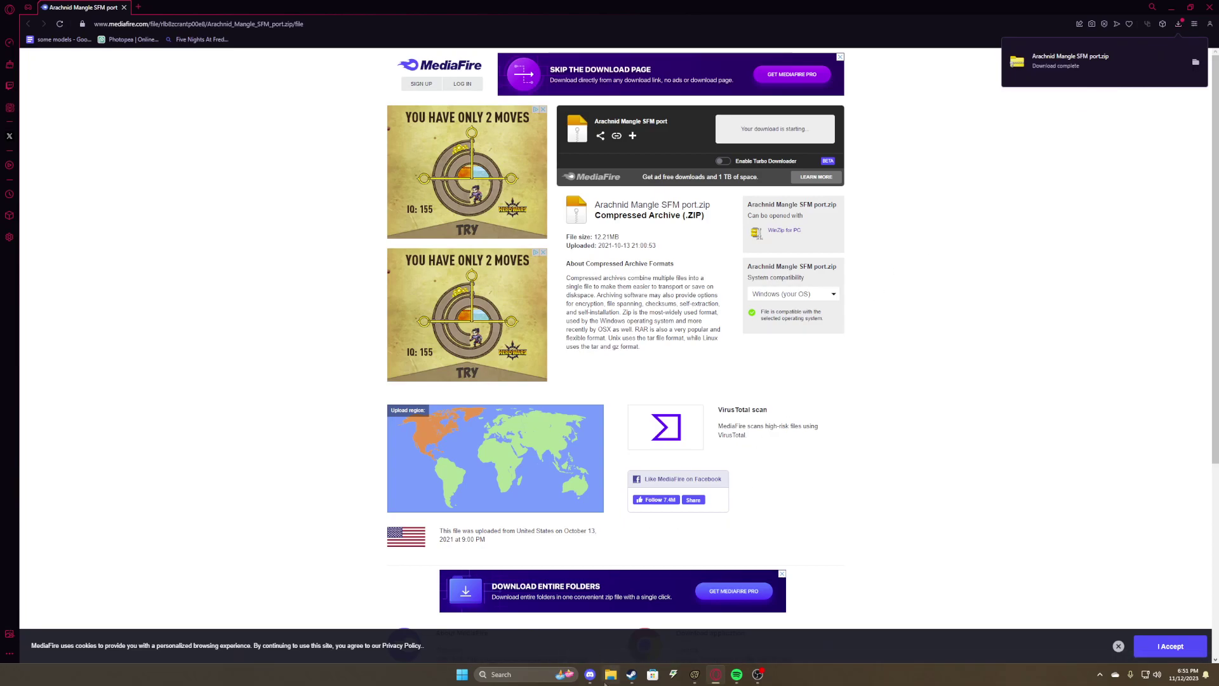
- Open the Downloads folder in File Explorer and select the Arachnid Mangle SFM port archive
click(606, 679)
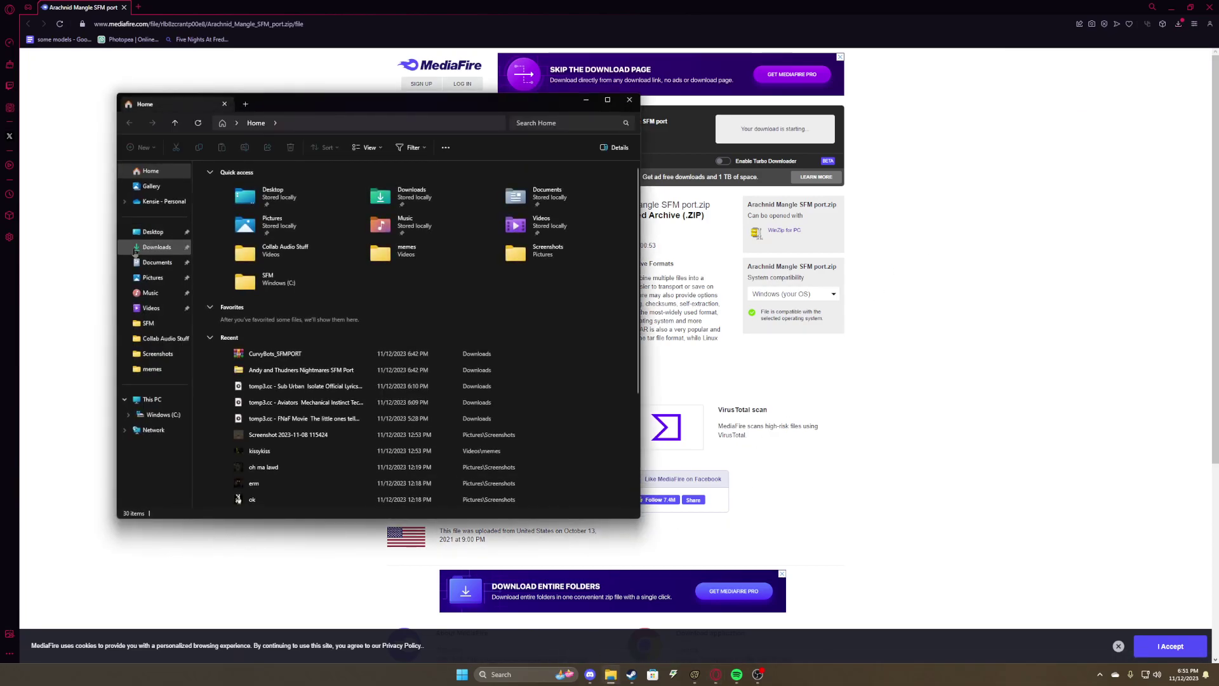
click(152, 247)
click(235, 195)
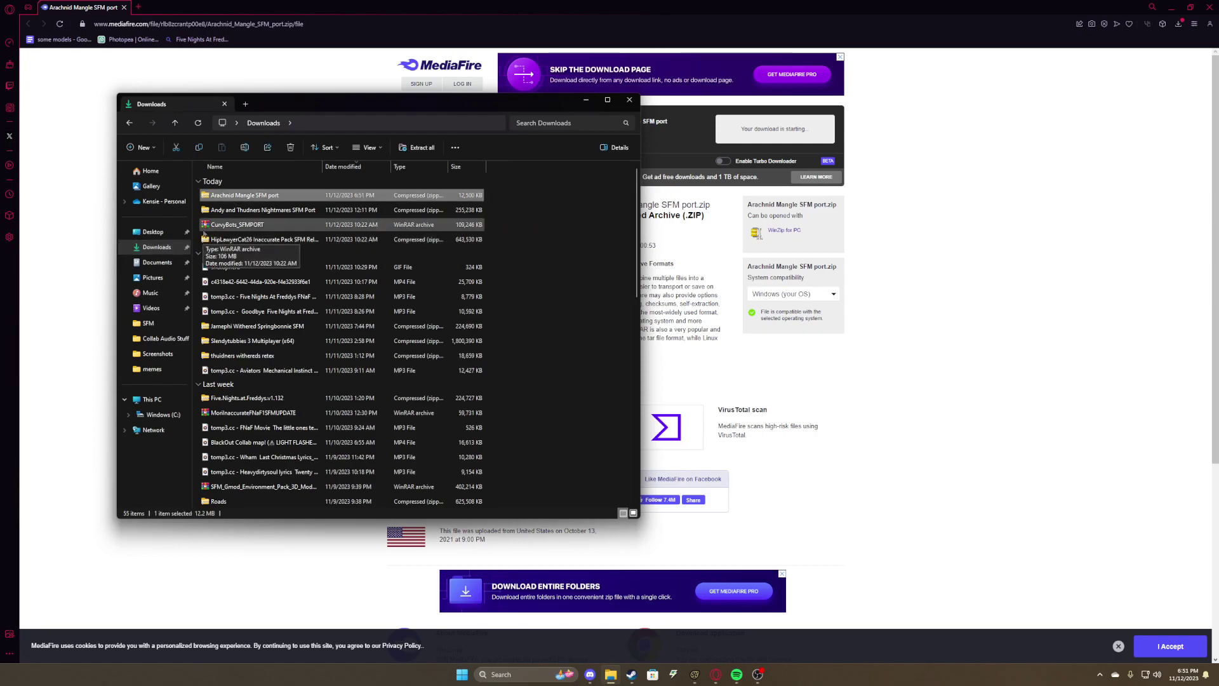
- Briefly open the CurvyBots_SFMPORT archive in WinRAR, close it, and reselect Arachnid Mangle
click(204, 232)
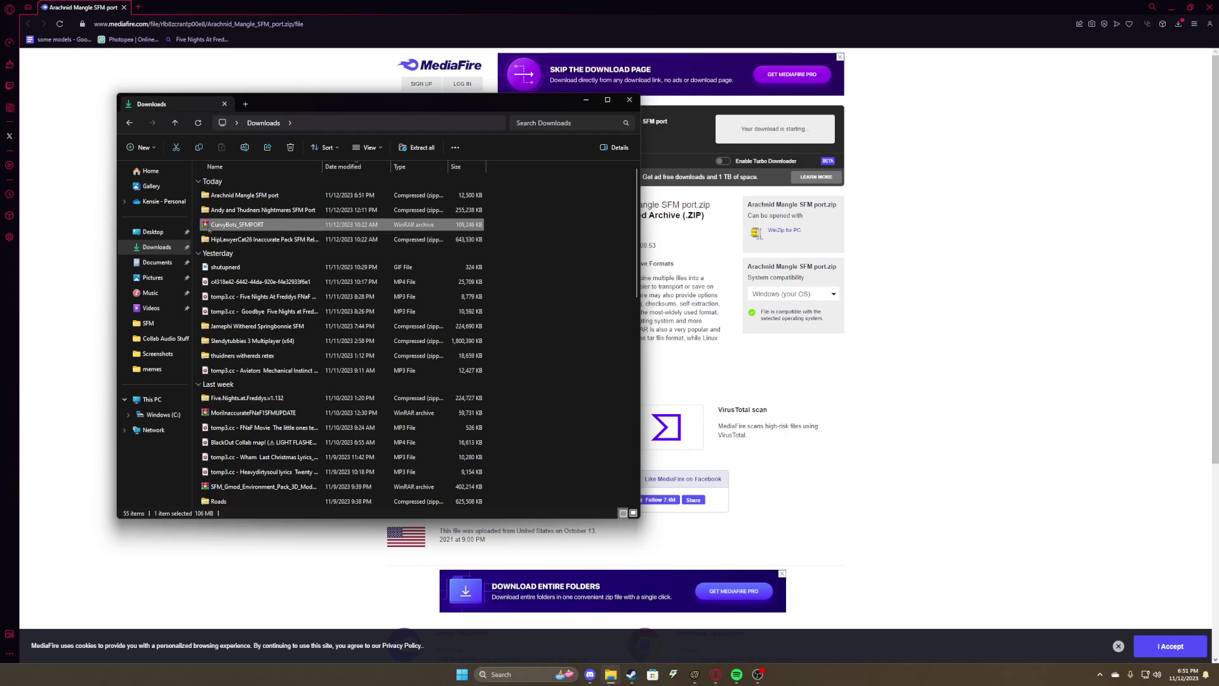
double_click(208, 225)
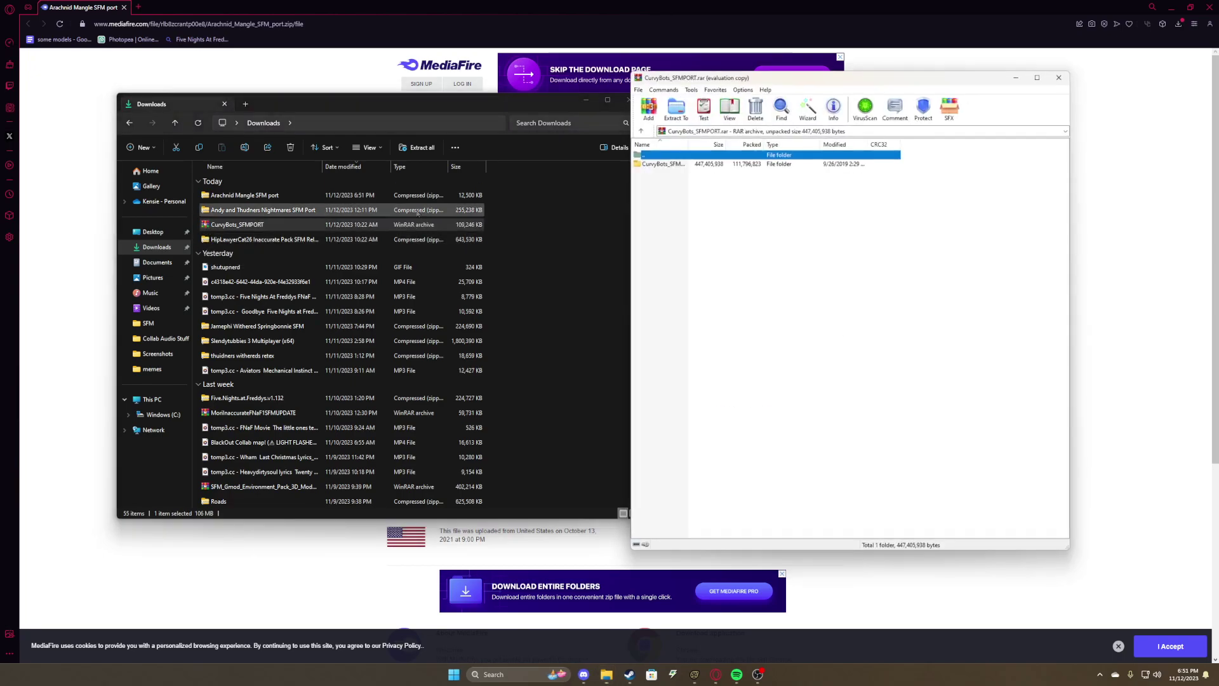
click(1060, 76)
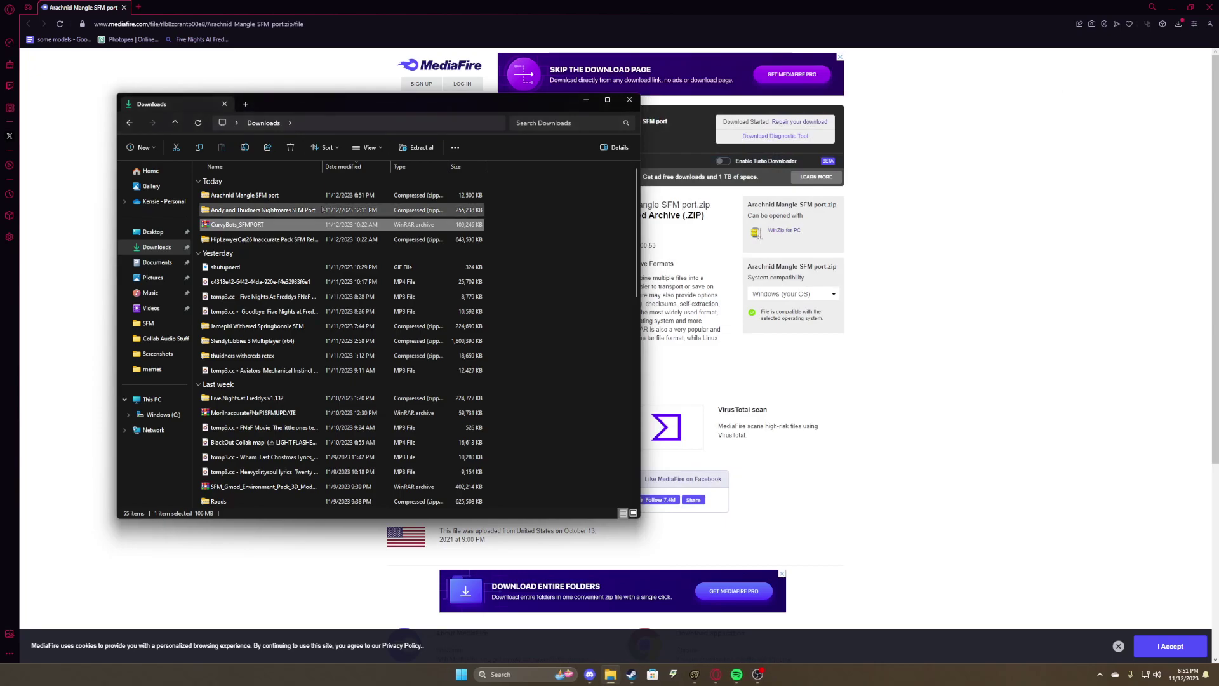
click(267, 196)
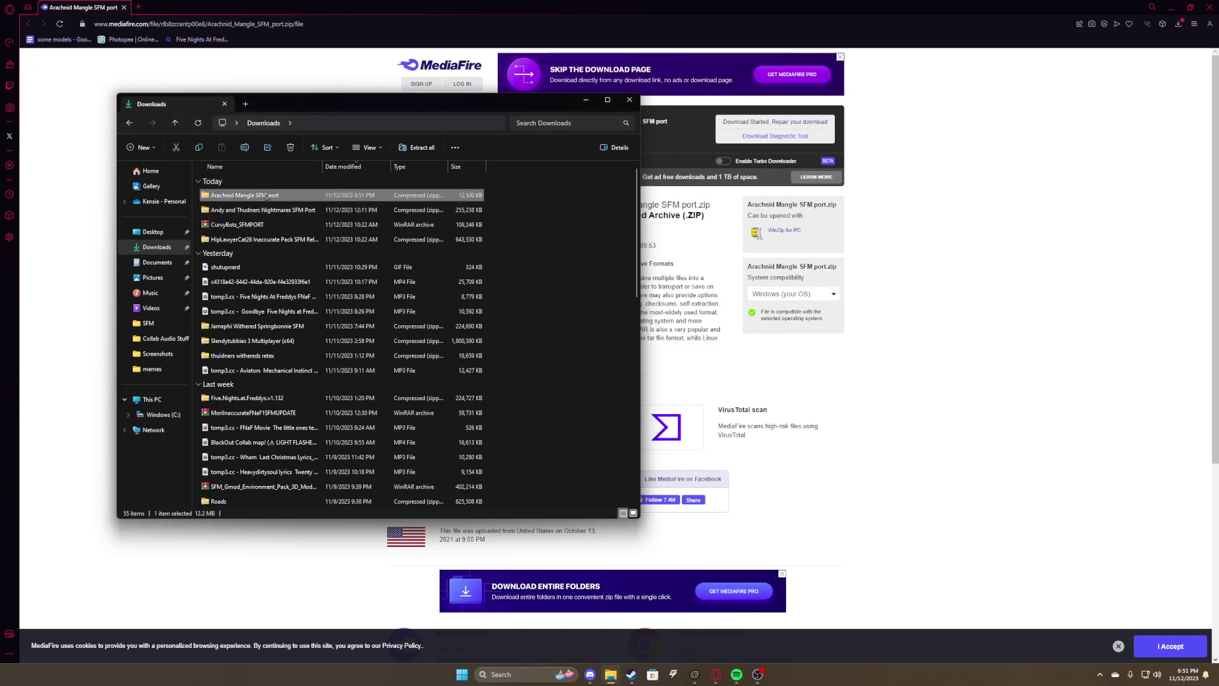
- Open the Arachnid Mangle SFM port archive in WinRAR
right_click(245, 196)
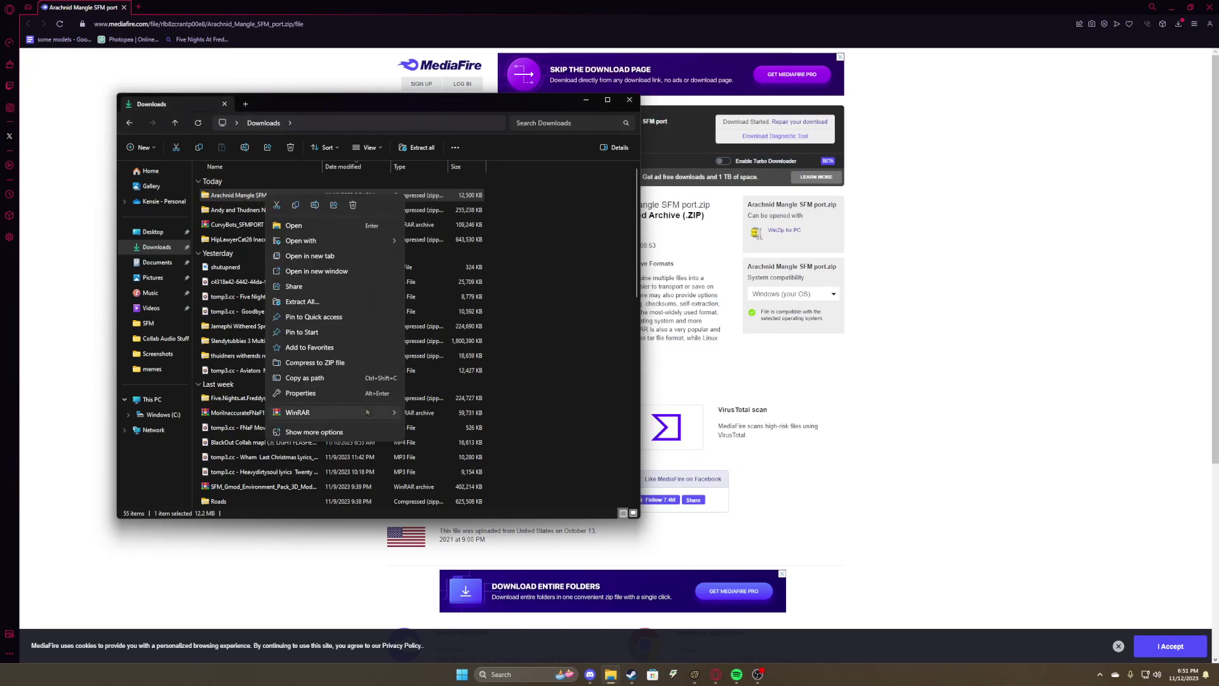
mouse_move(324, 411)
click(449, 414)
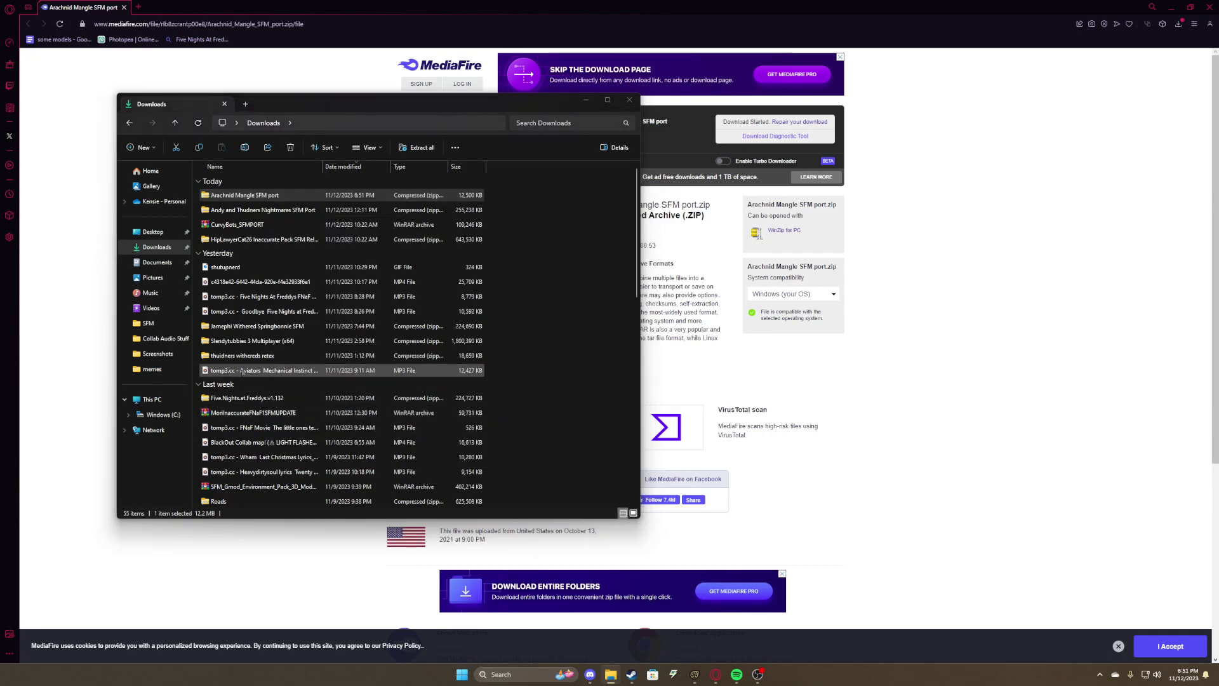
key(BackSpace)
double_click(661, 163)
- Go into the archive's inner folder with materials and models, and show This PC in Explorer
key(BackSpace)
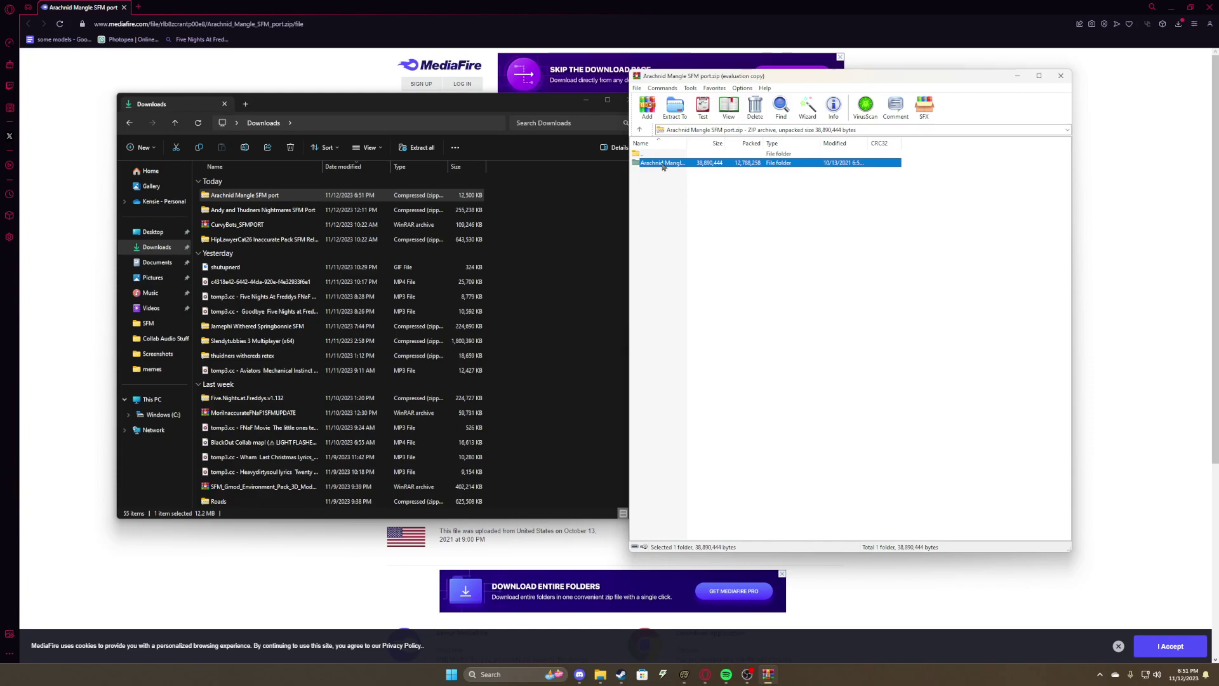
double_click(661, 164)
key(BackSpace)
key(Return)
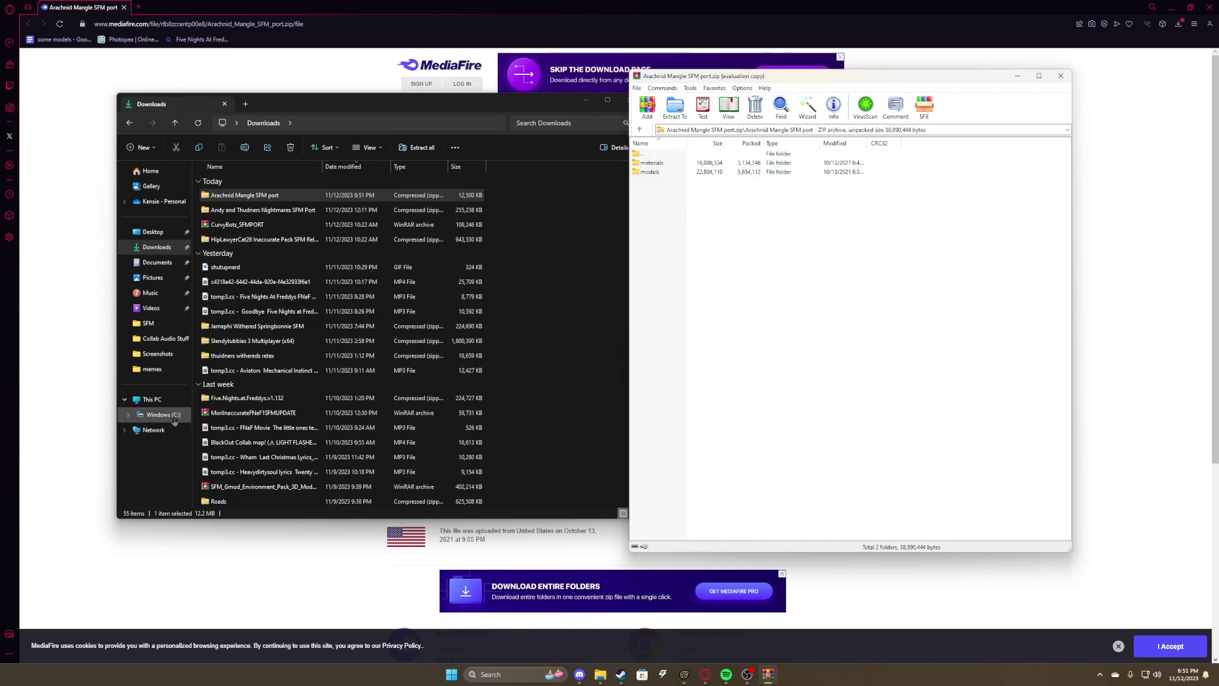
click(171, 402)
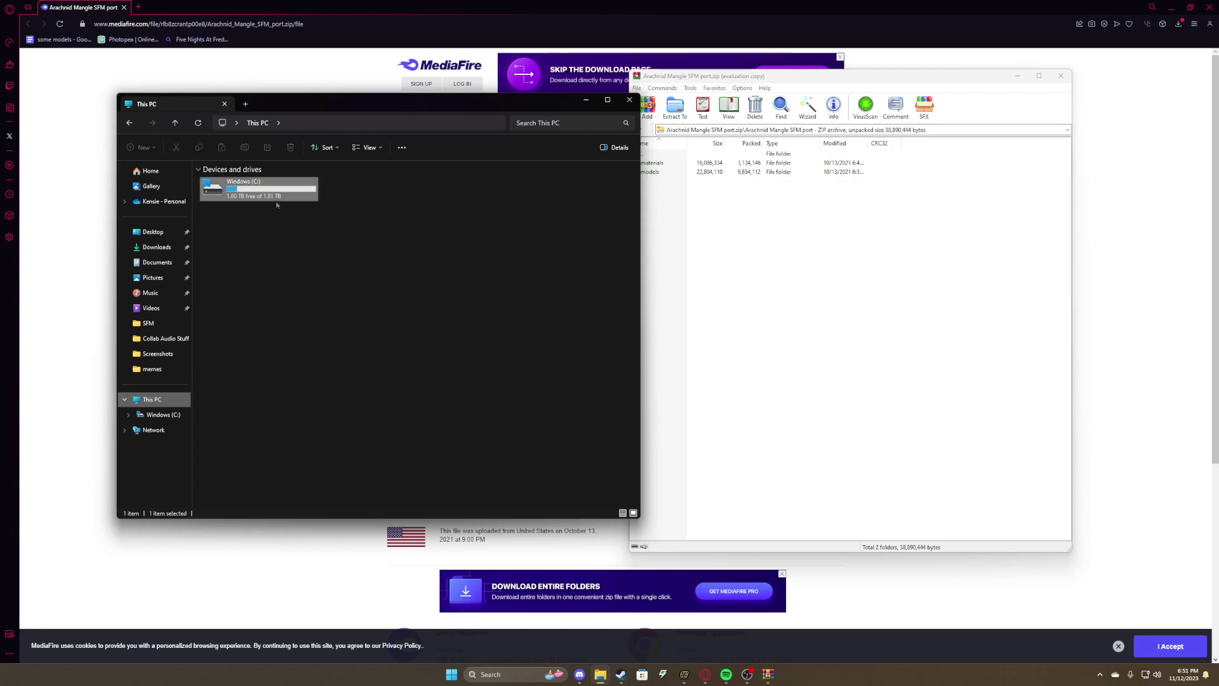
- Browse to C:\Program Files (x86)\Steam\steamapps\common\SourceFilmmaker\game\usermod beside the WinRAR window
double_click(273, 194)
double_click(278, 243)
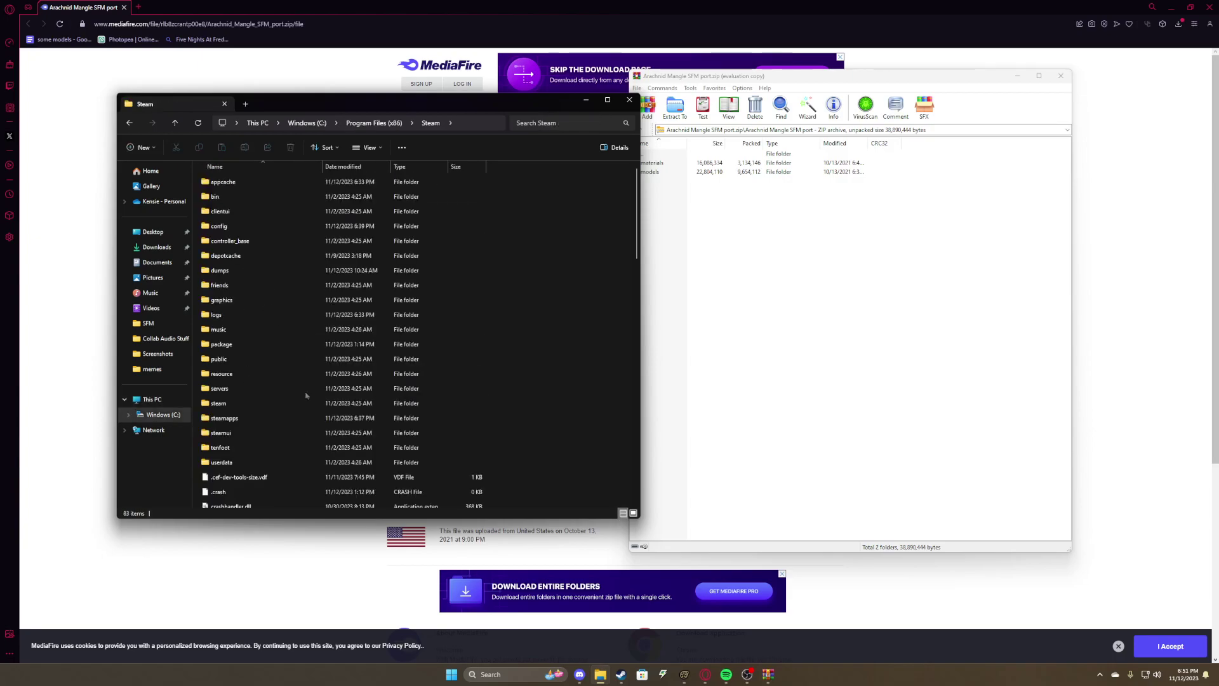
double_click(225, 418)
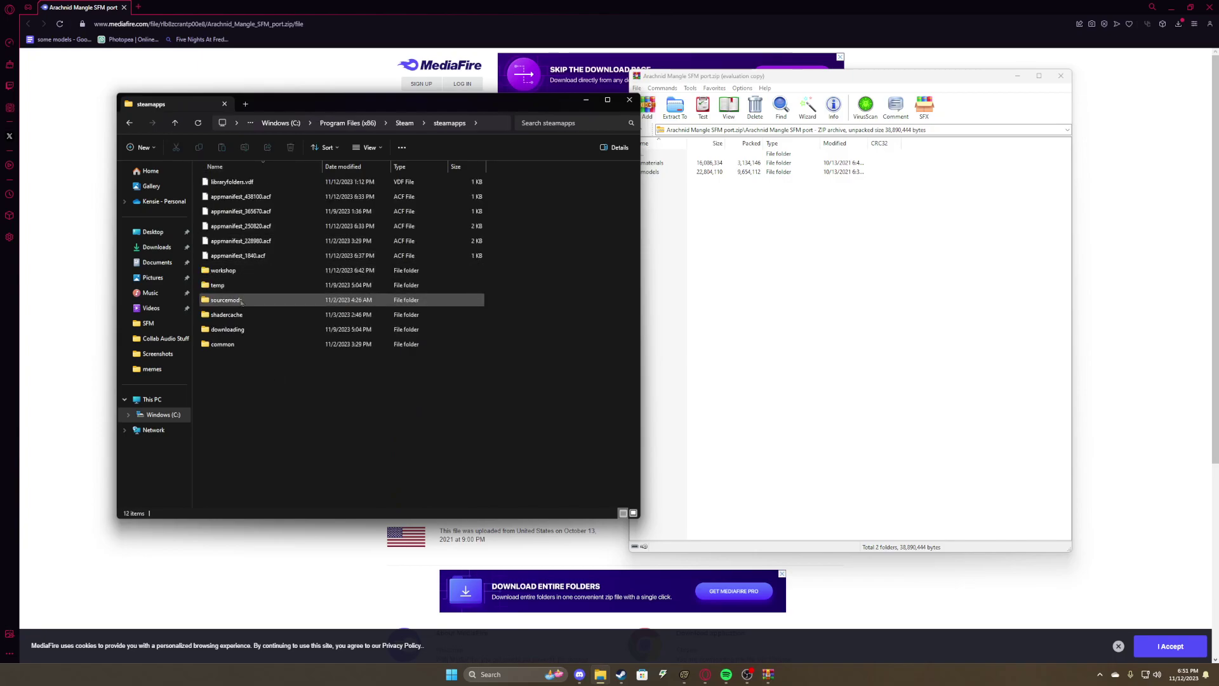
double_click(222, 343)
double_click(230, 196)
double_click(227, 185)
double_click(223, 285)
click(705, 214)
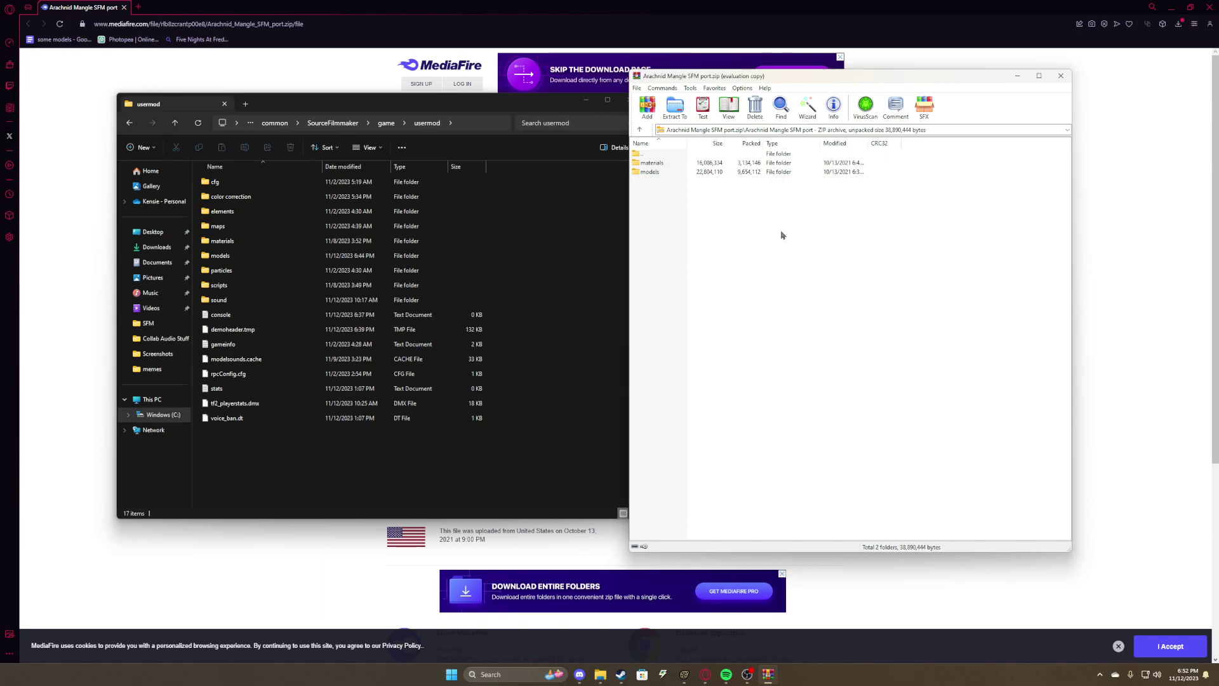
- Drag the archive's materials\models folder into the usermod folder in Explorer
click(646, 167)
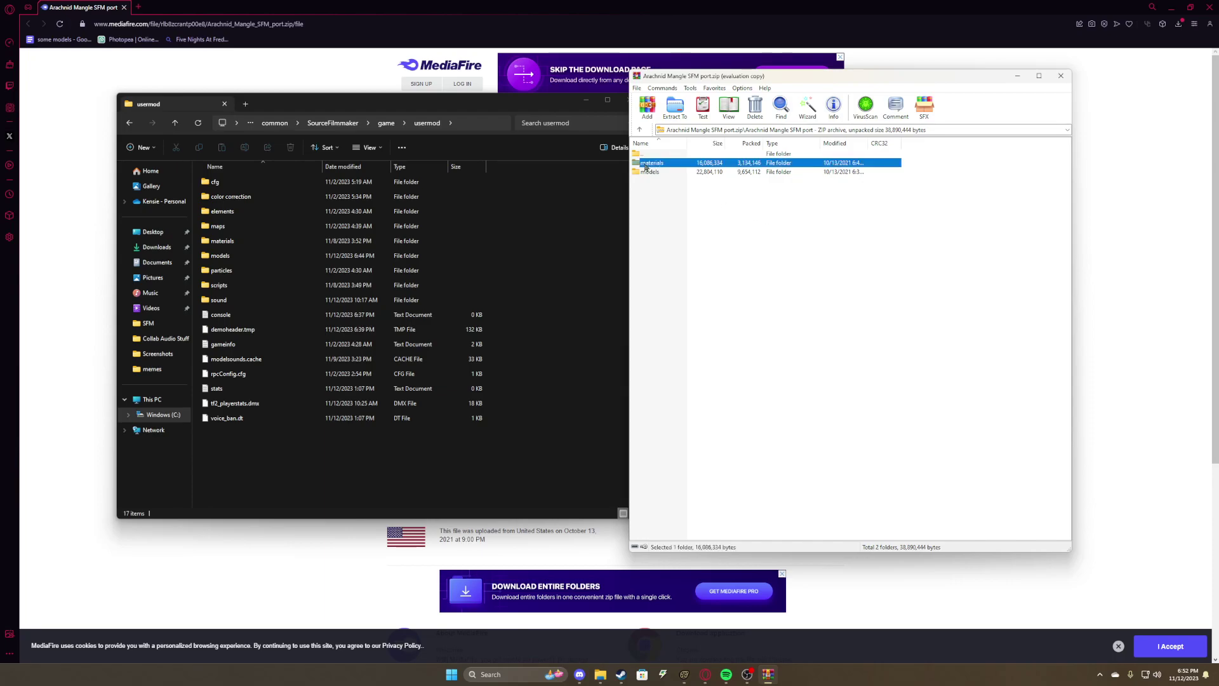
double_click(645, 165)
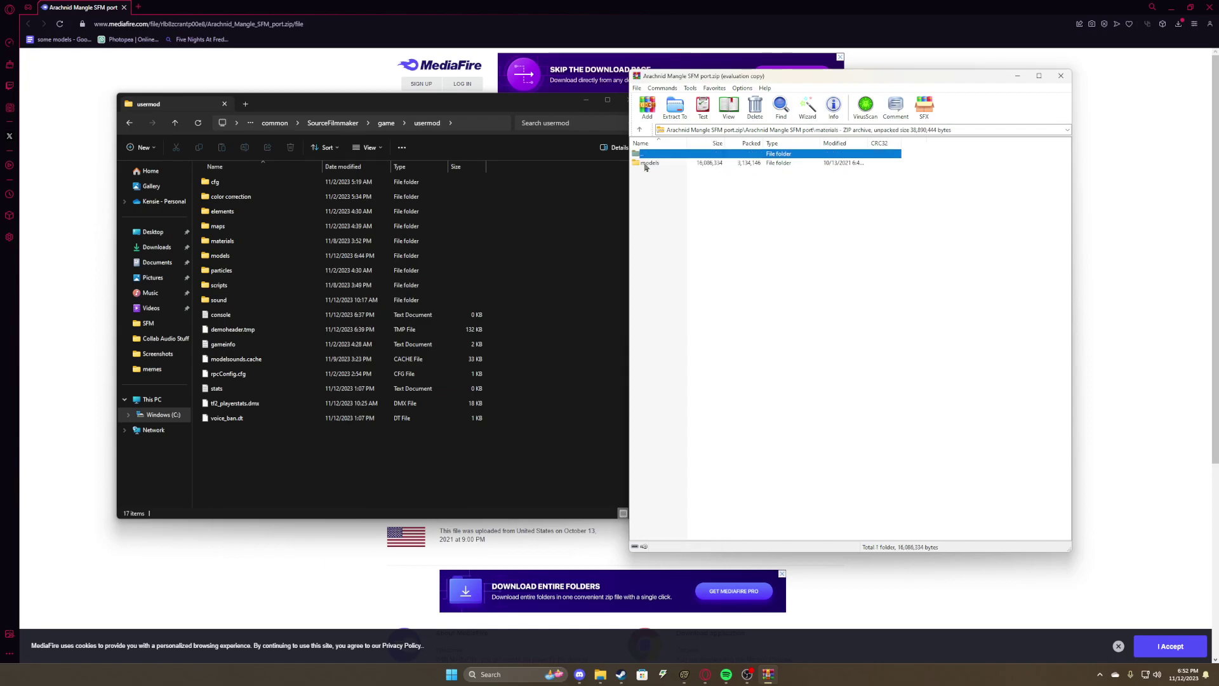
click(646, 165)
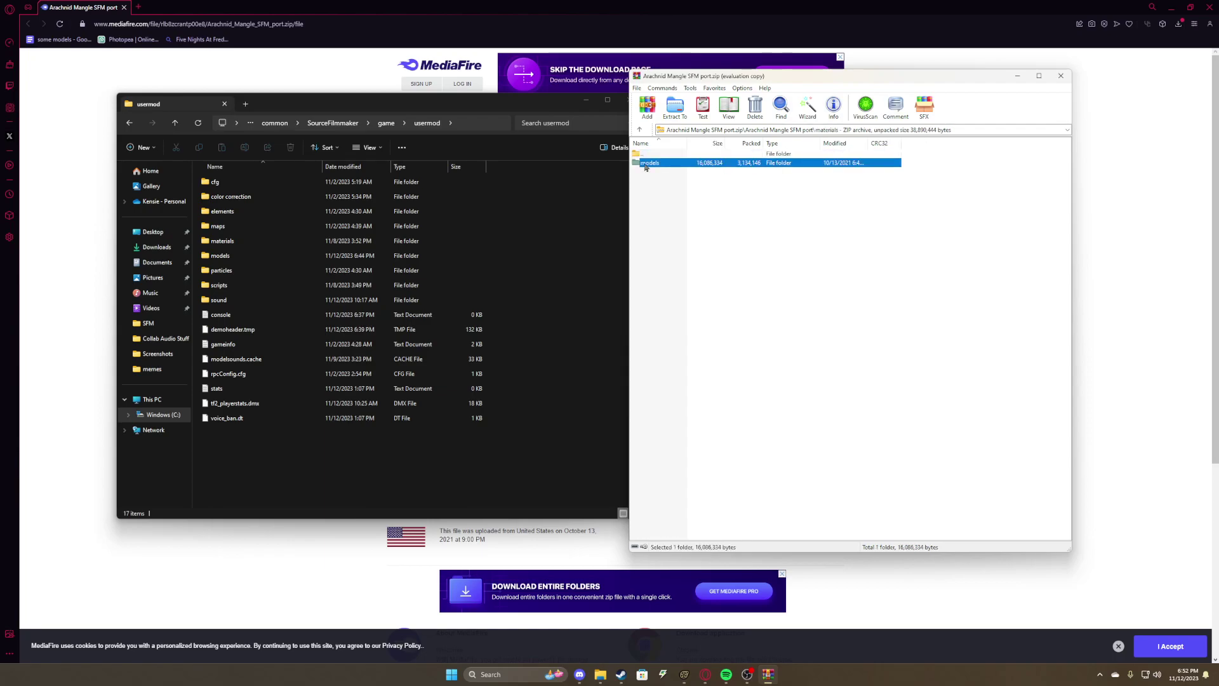
drag(628, 205, 350, 242)
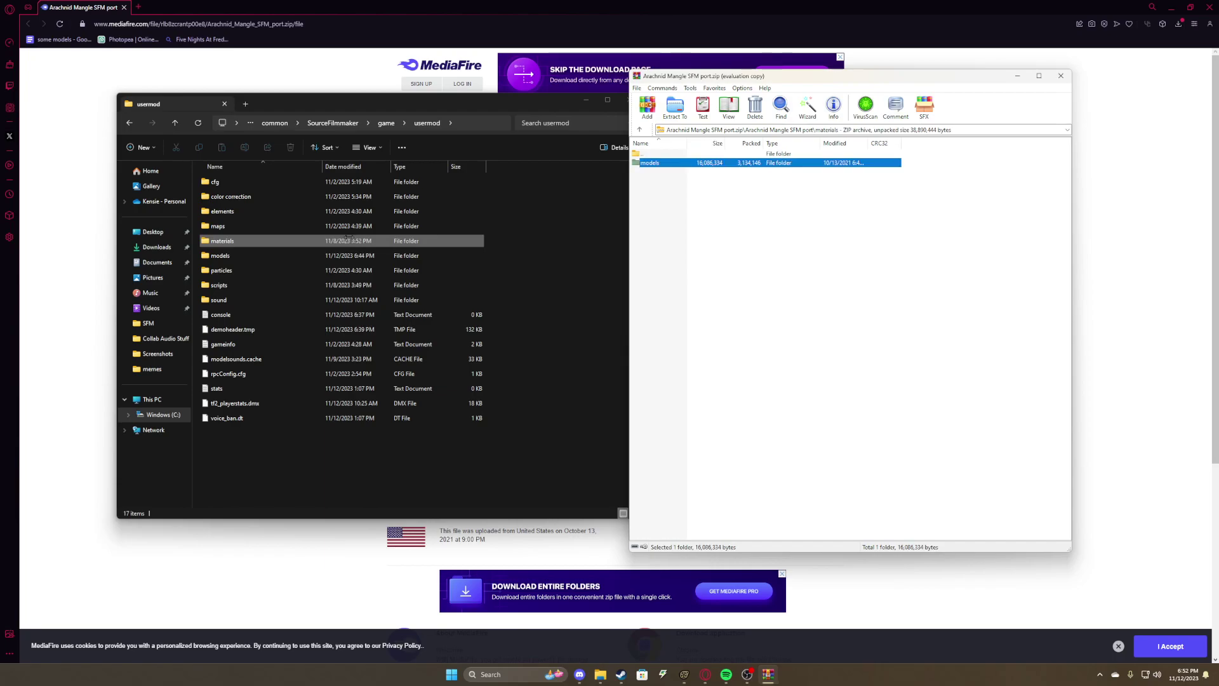
- Drag the archive's models\melonfoxy folder into usermod's models folder
click(652, 158)
double_click(653, 159)
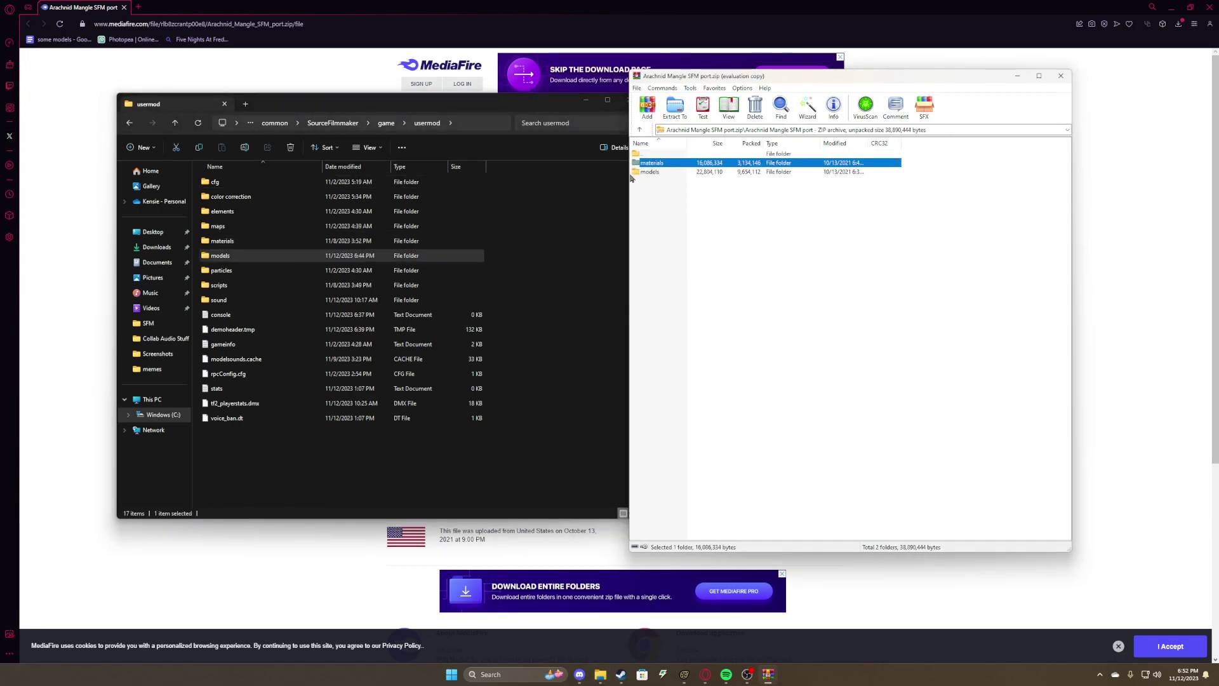
click(644, 174)
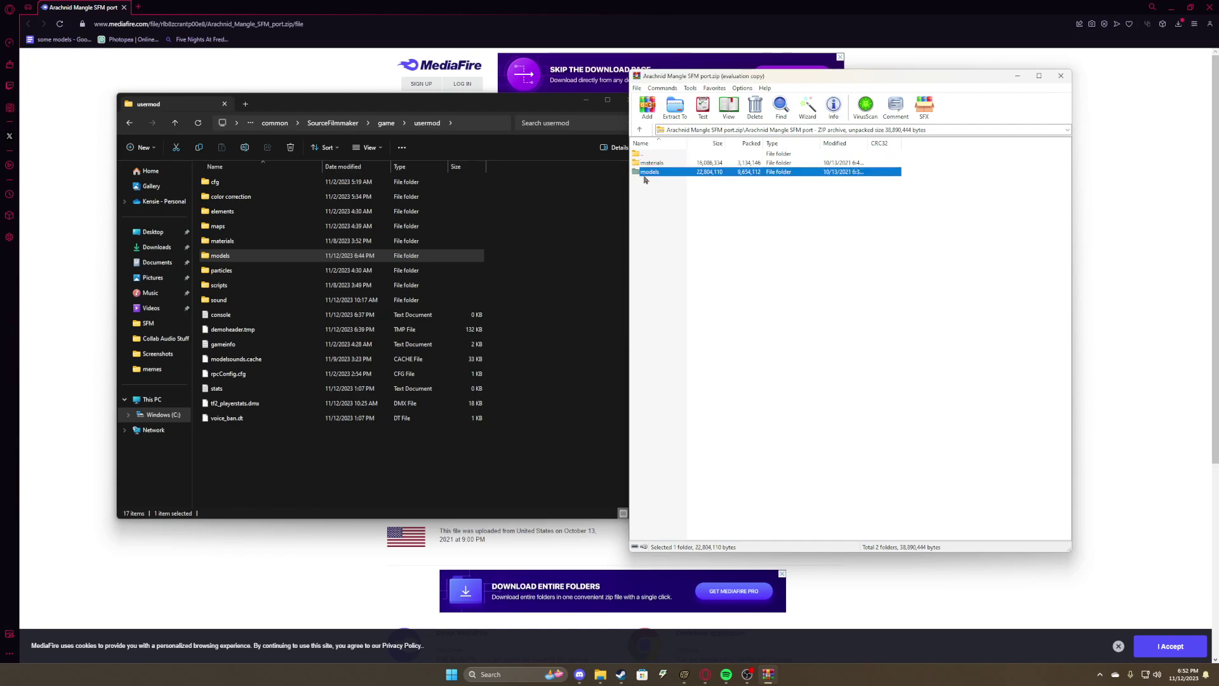
double_click(646, 173)
click(659, 165)
drag(659, 170, 635, 221)
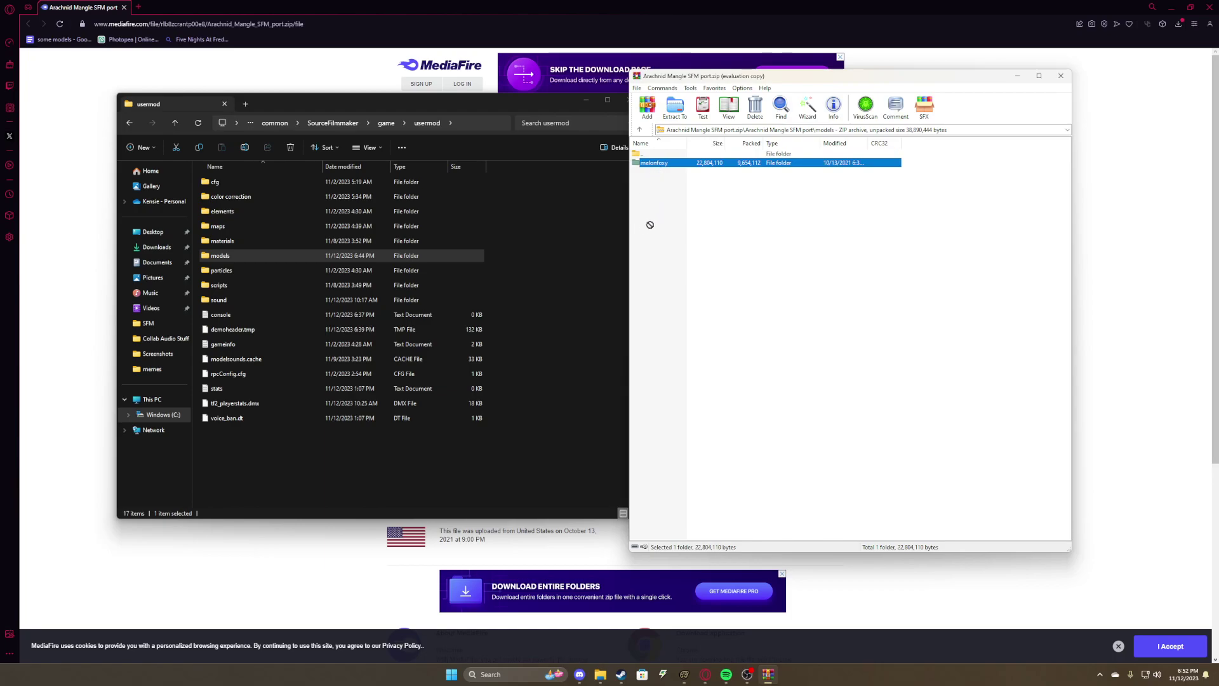
drag(646, 228, 406, 257)
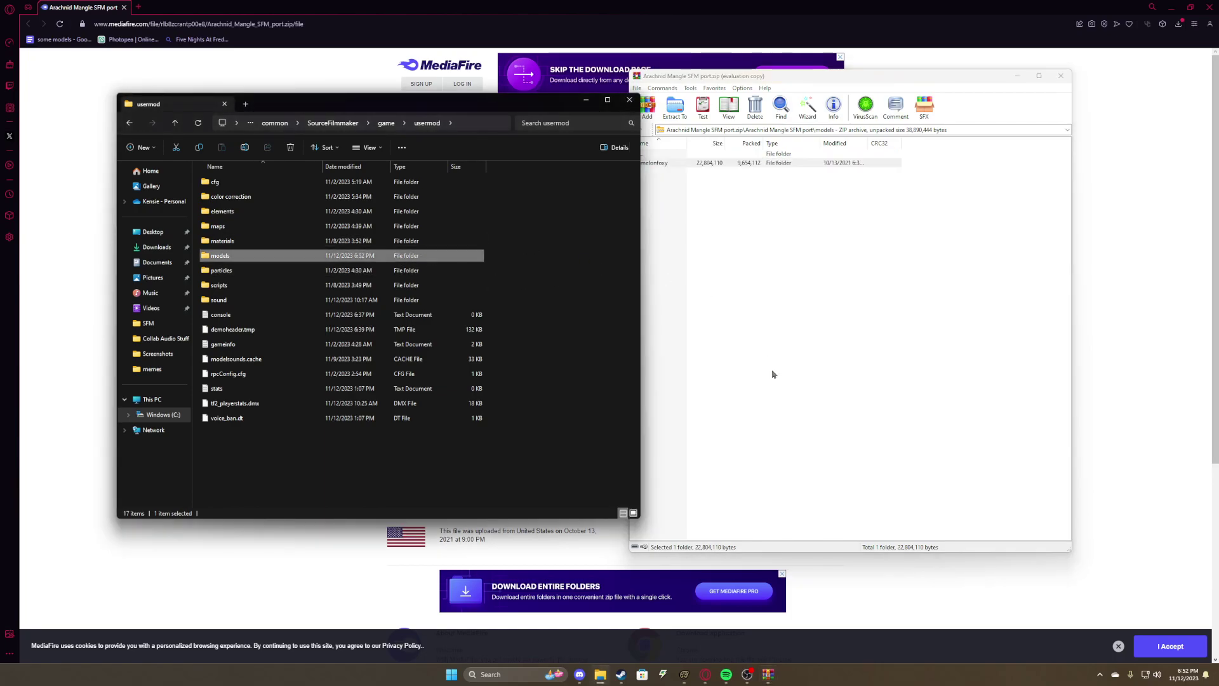
click(683, 672)
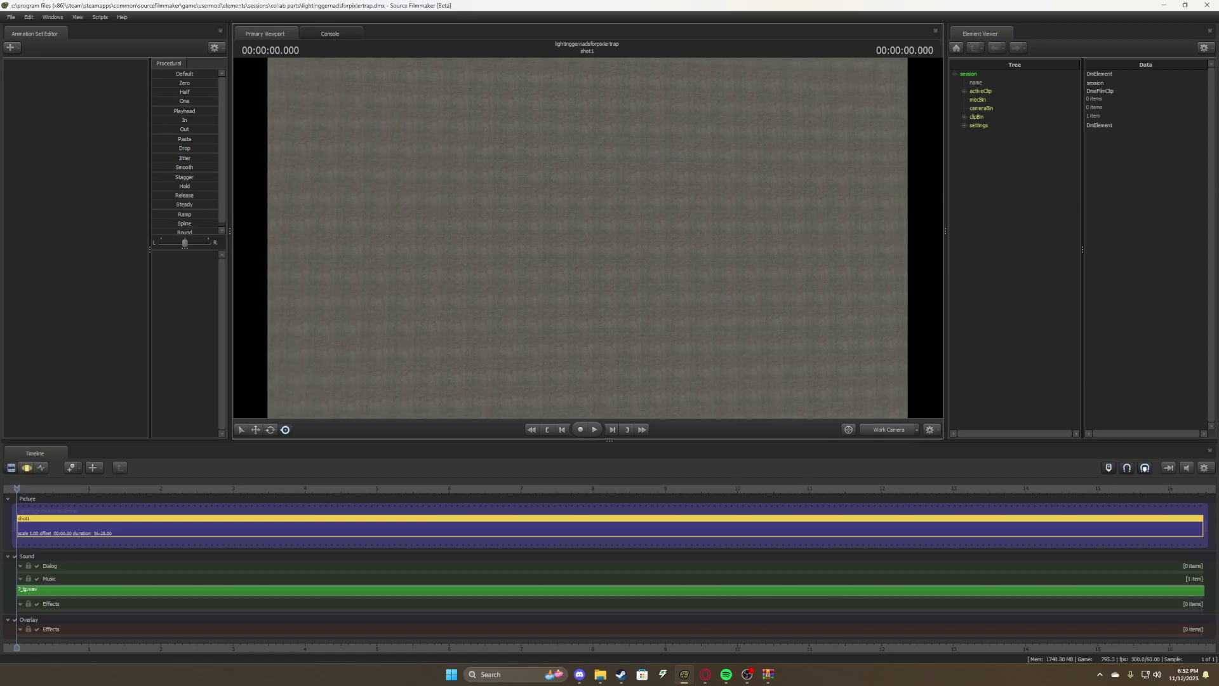
- Open the New Model browser for an animation set and filter models by 'melonf'
click(10, 47)
click(38, 67)
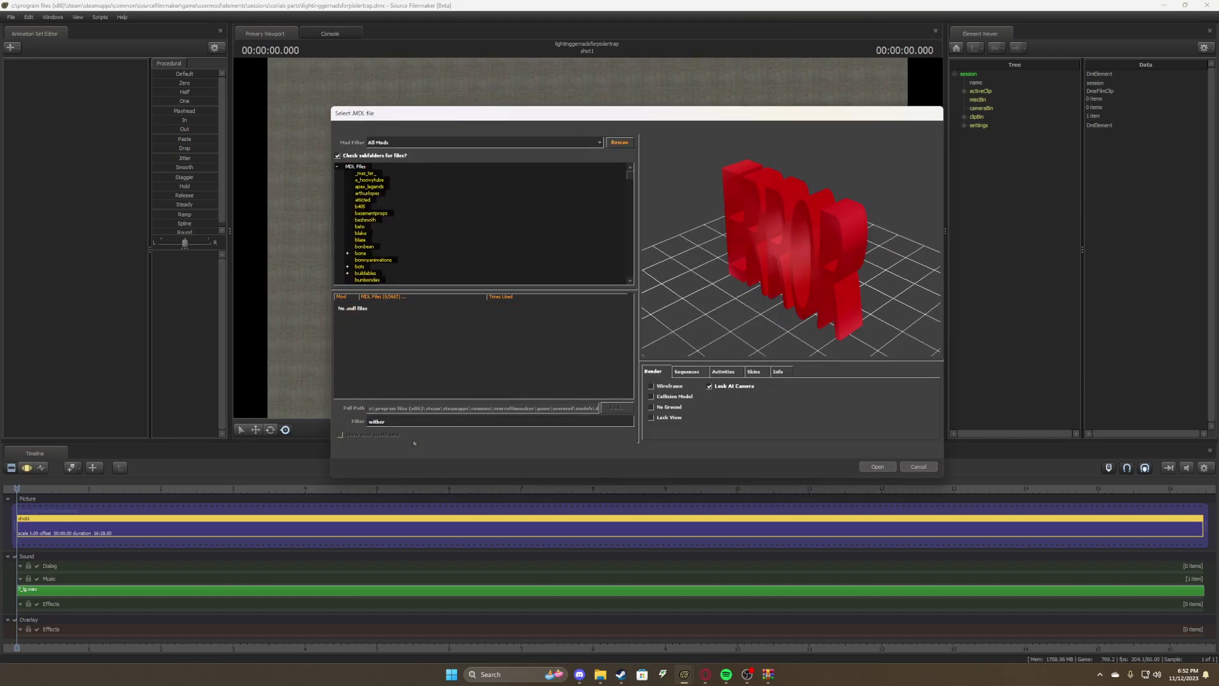
double_click(413, 419)
key(BackSpace)
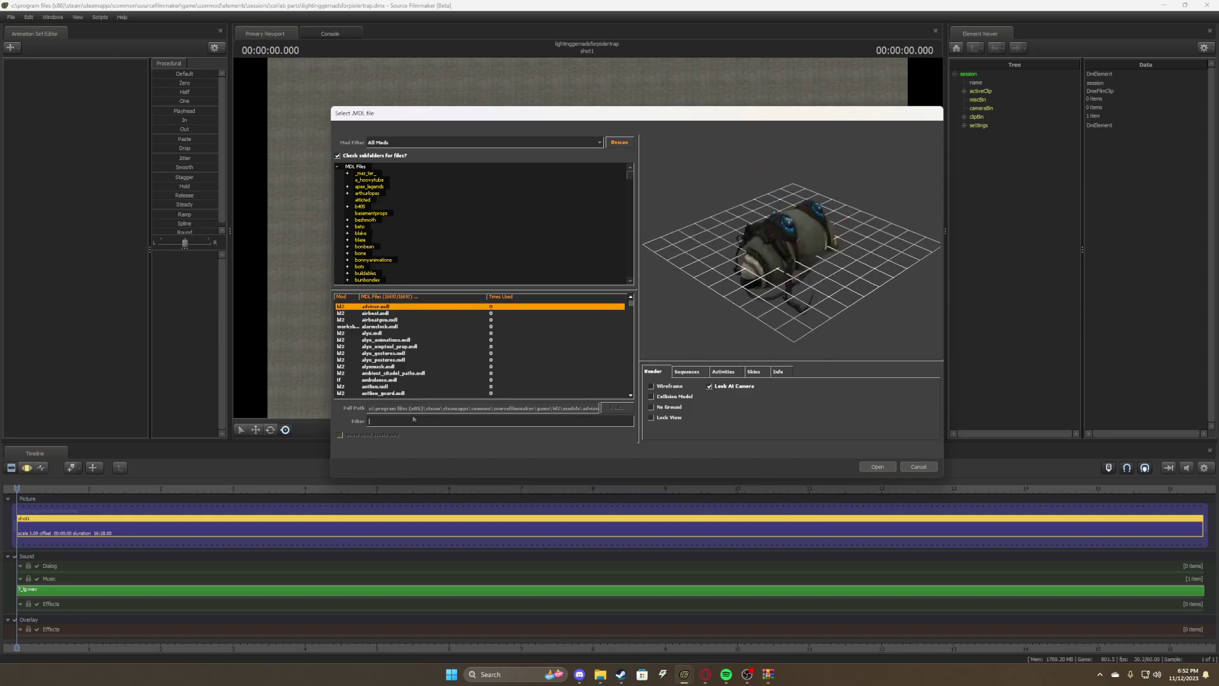
text(aelo)
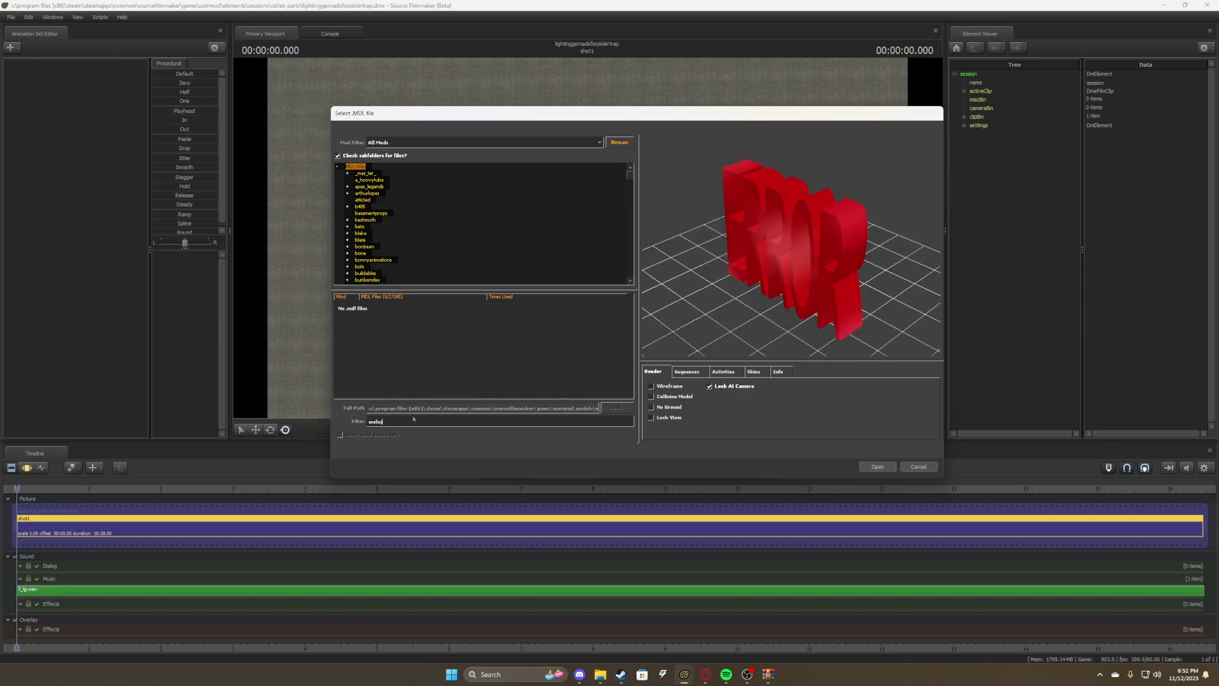
text(nf)
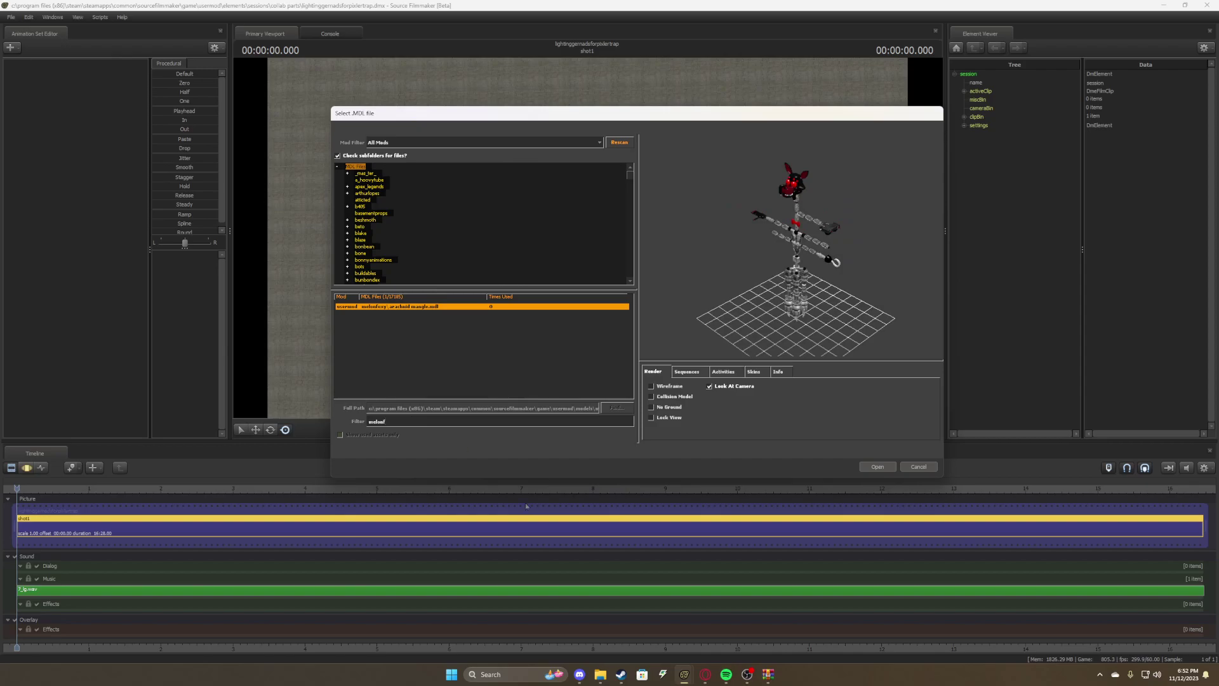
- Orbit and zoom the Arachnid Mangle preview, and hide the ground with No Ground
drag(736, 239, 737, 210)
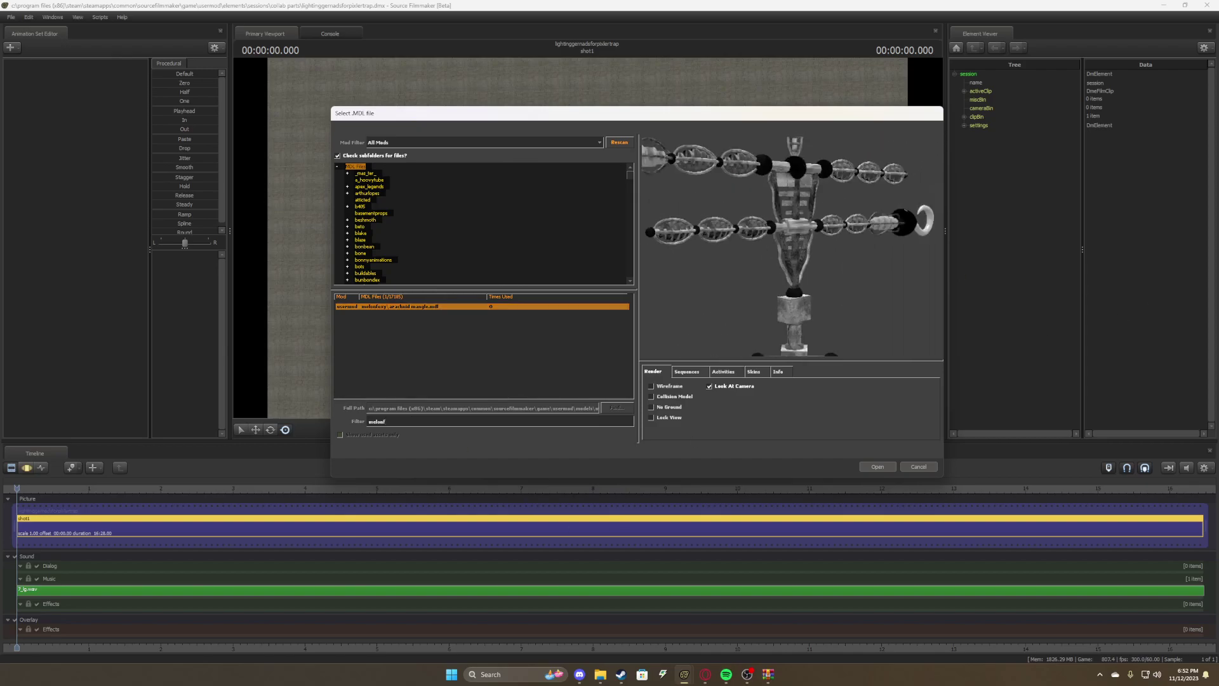
scroll(792, 248, up, 5)
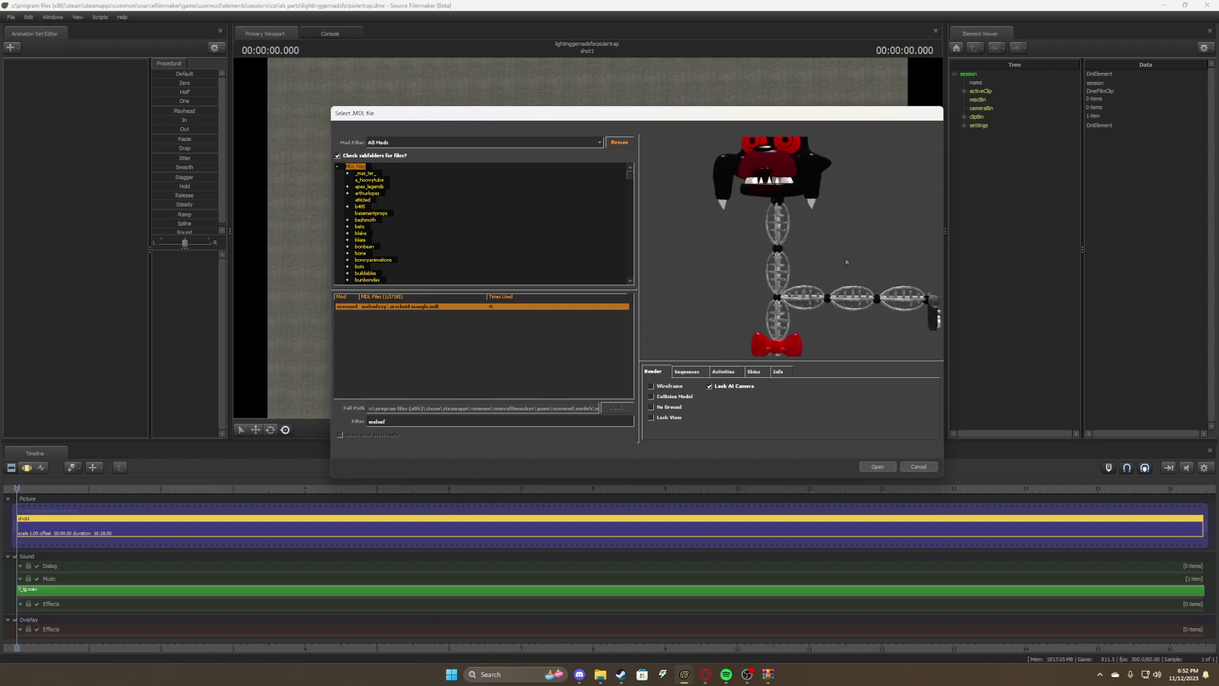
mouse_move(847, 257)
mouse_down()
mouse_move(794, 254)
mouse_move(825, 267)
mouse_up()
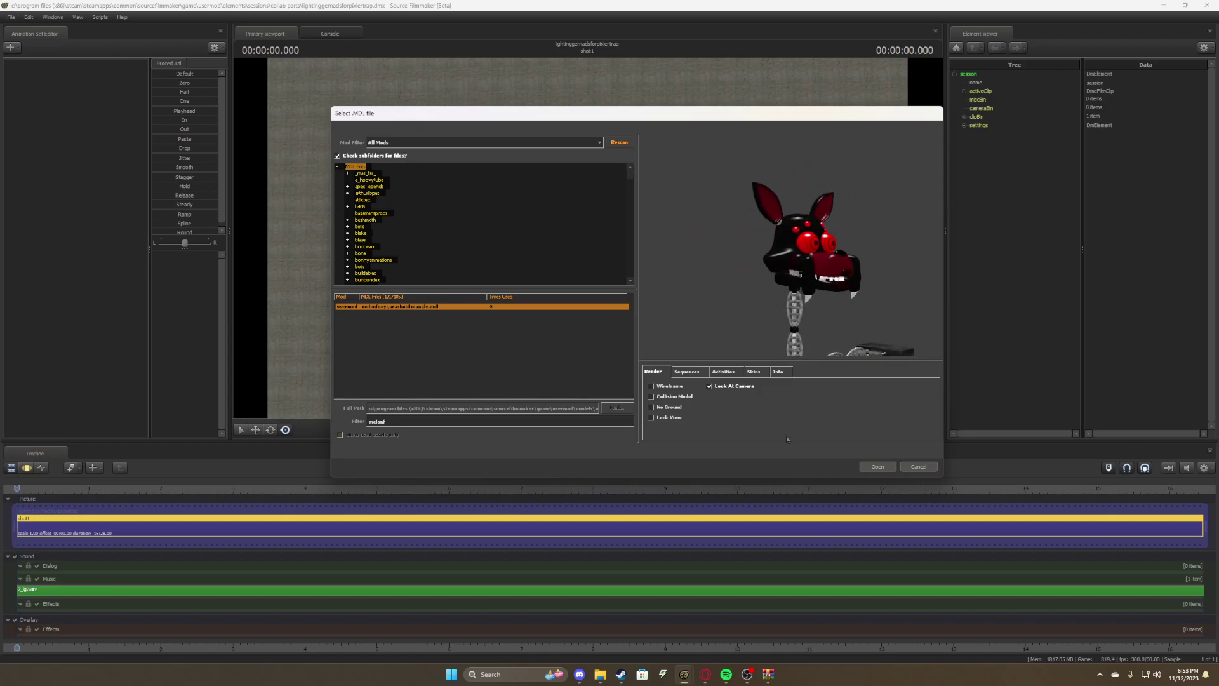
click(667, 406)
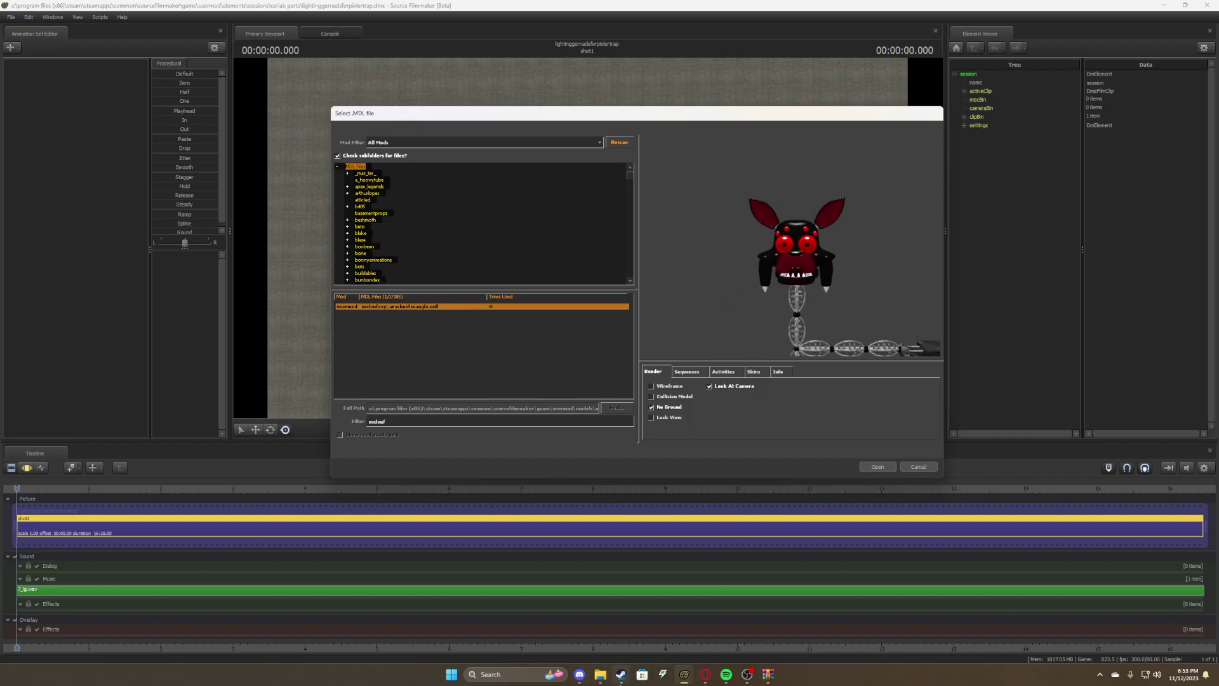
click(602, 676)
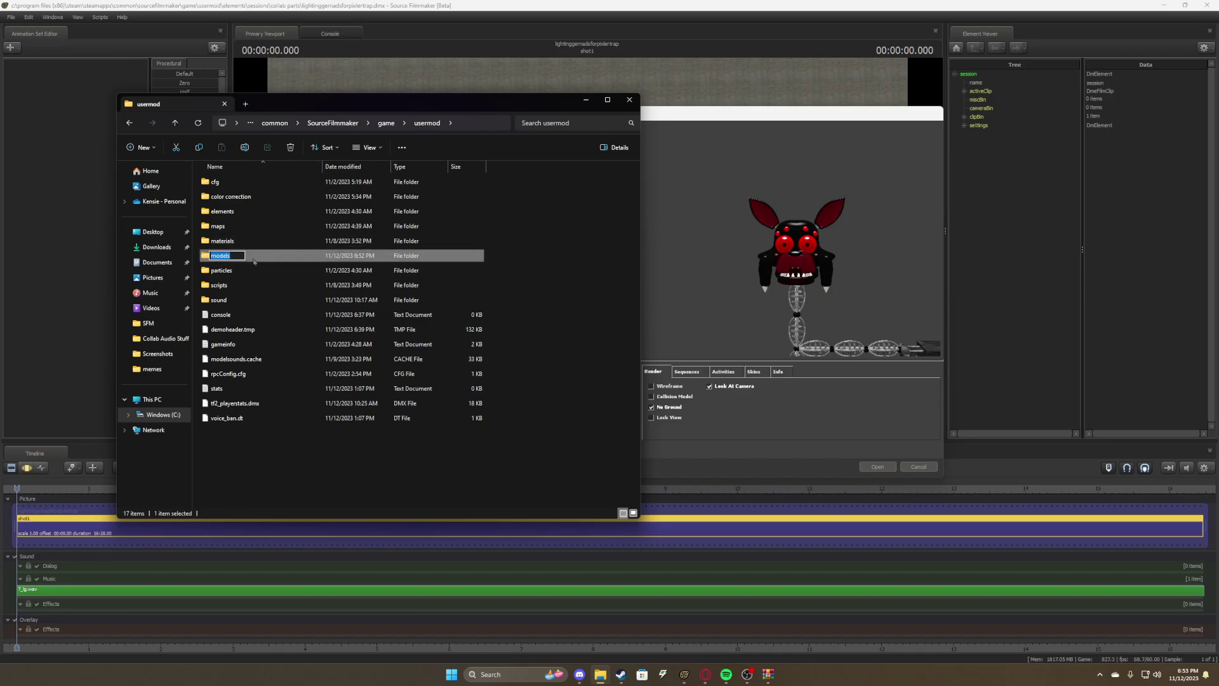
- Delete the melonfoxy folder from usermod\models
double_click(222, 255)
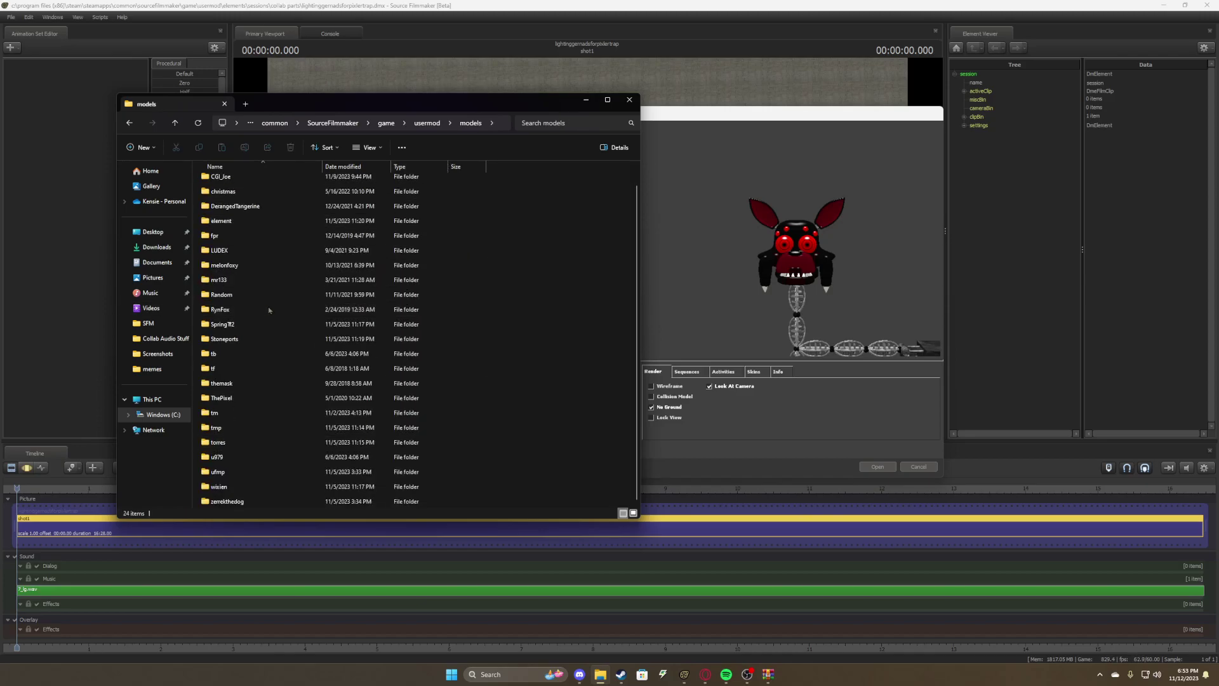
scroll(268, 401, down, 1)
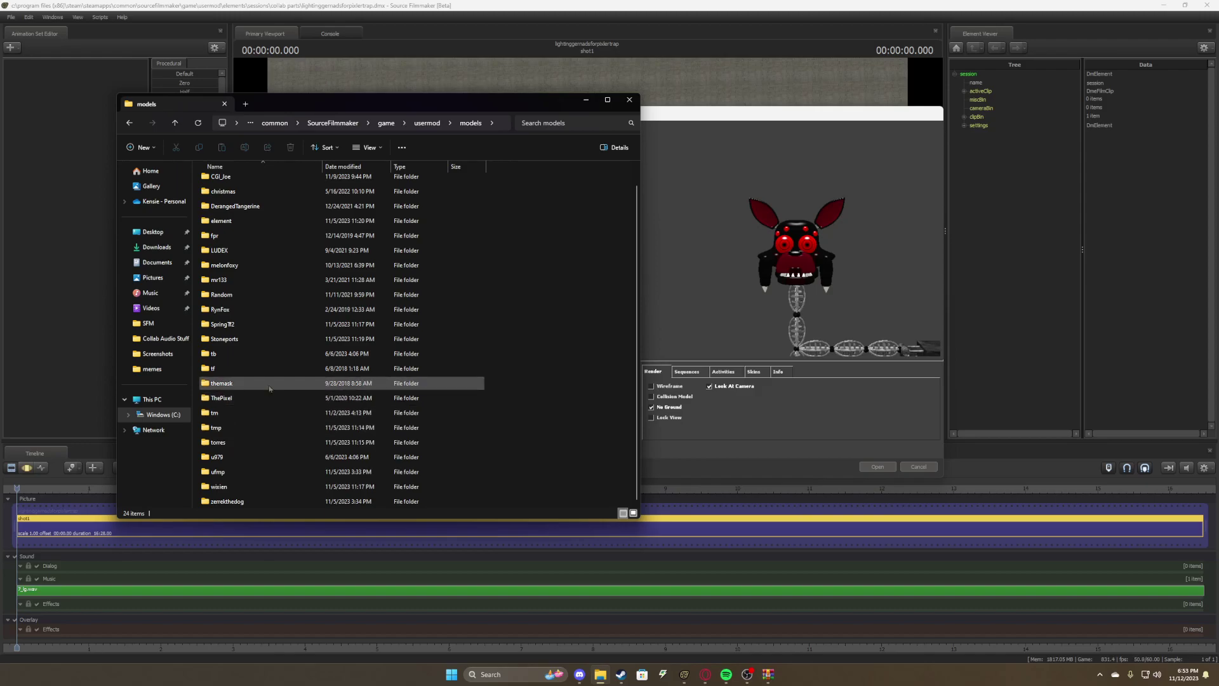
click(254, 267)
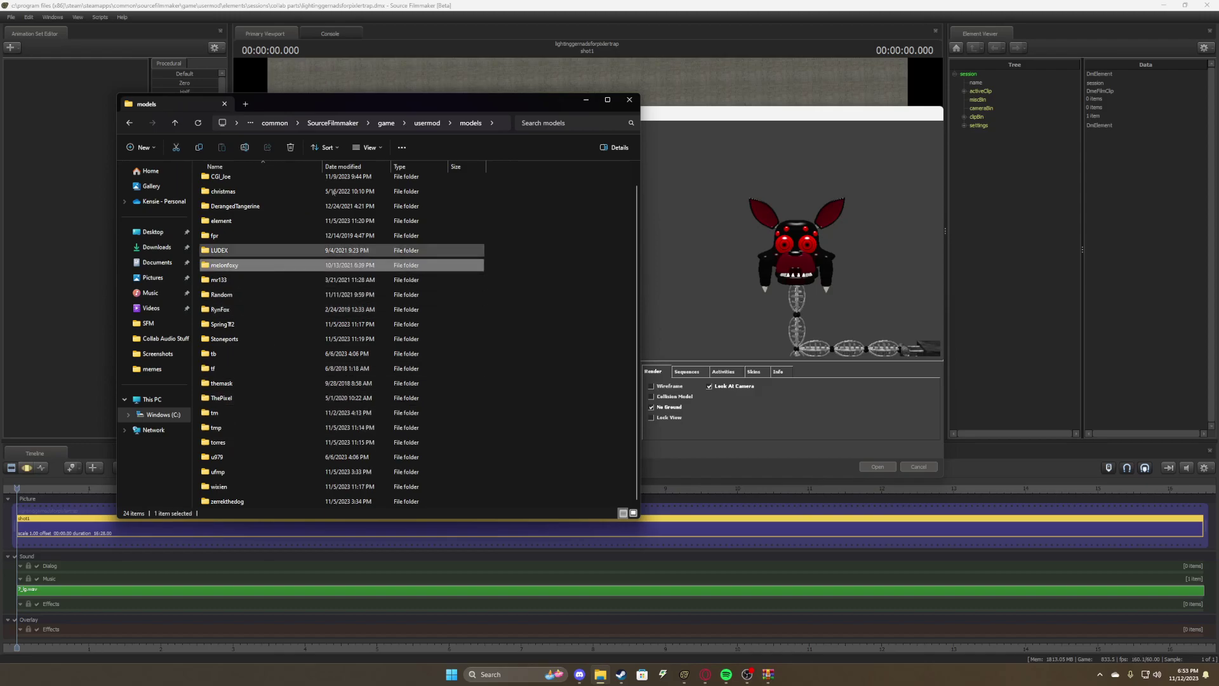
key(Delete)
- Delete the melonfoxy folder from usermod\materials\models too, then recheck the SFM model browser
click(419, 122)
double_click(249, 241)
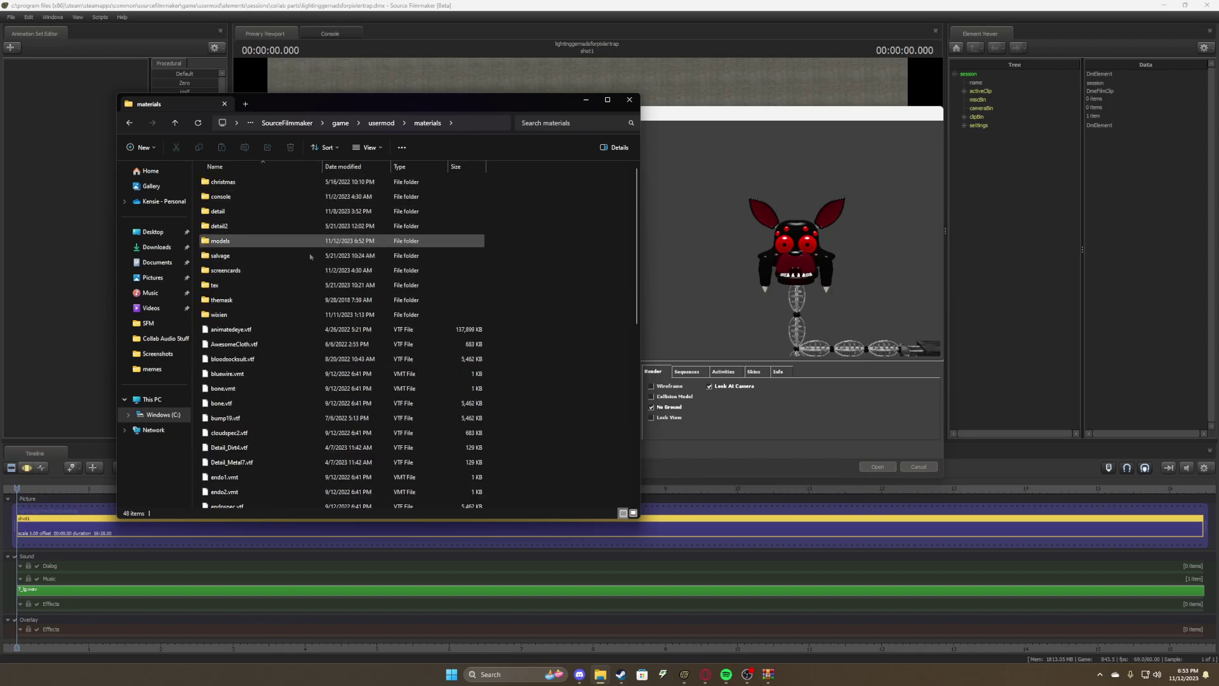
double_click(254, 240)
click(247, 197)
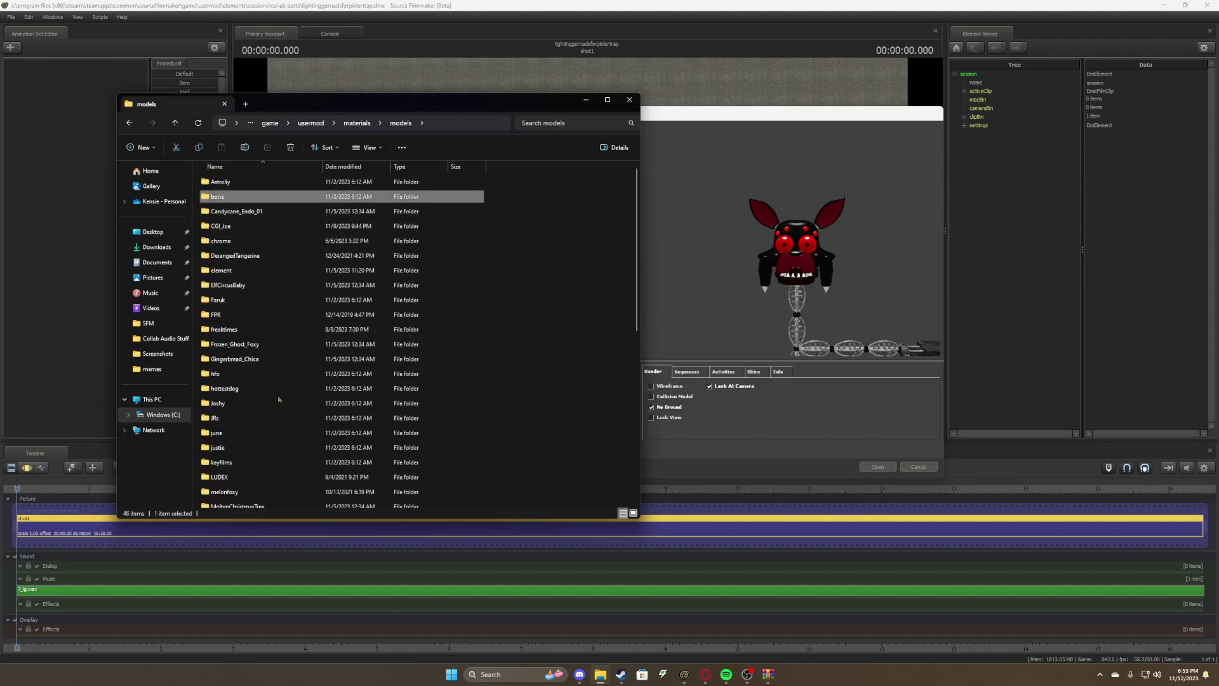
scroll(298, 349, down, 2)
scroll(298, 348, down, 2)
click(292, 323)
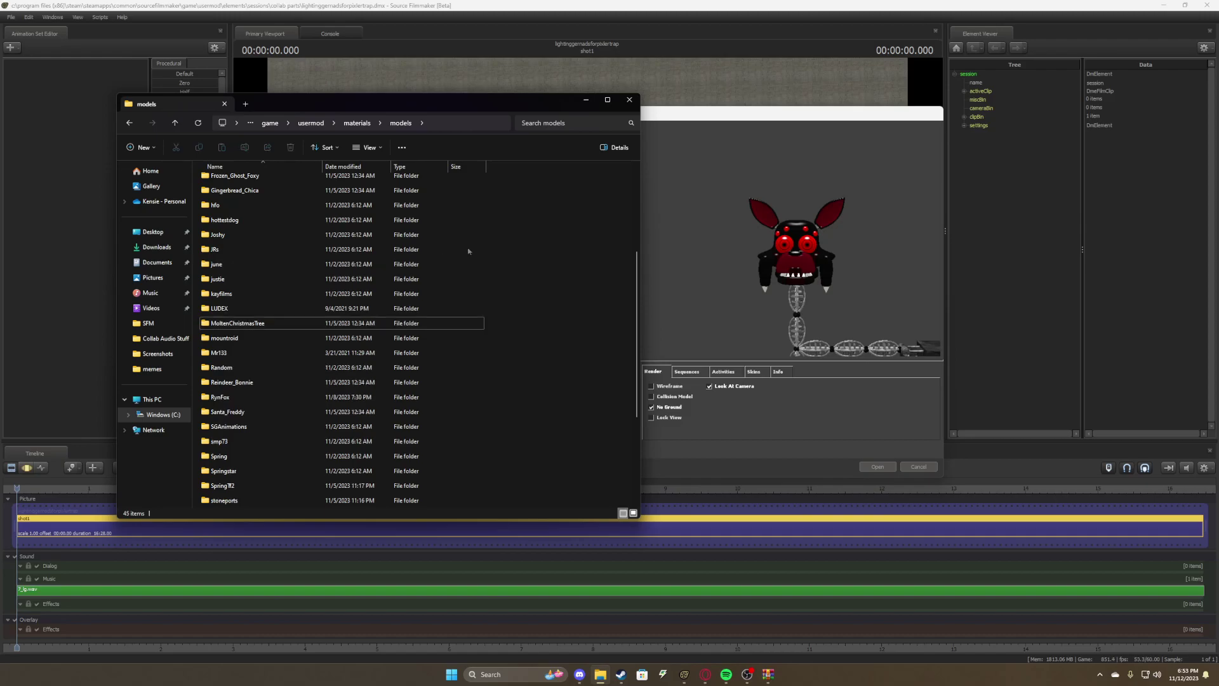
key(Delete)
click(591, 168)
click(619, 142)
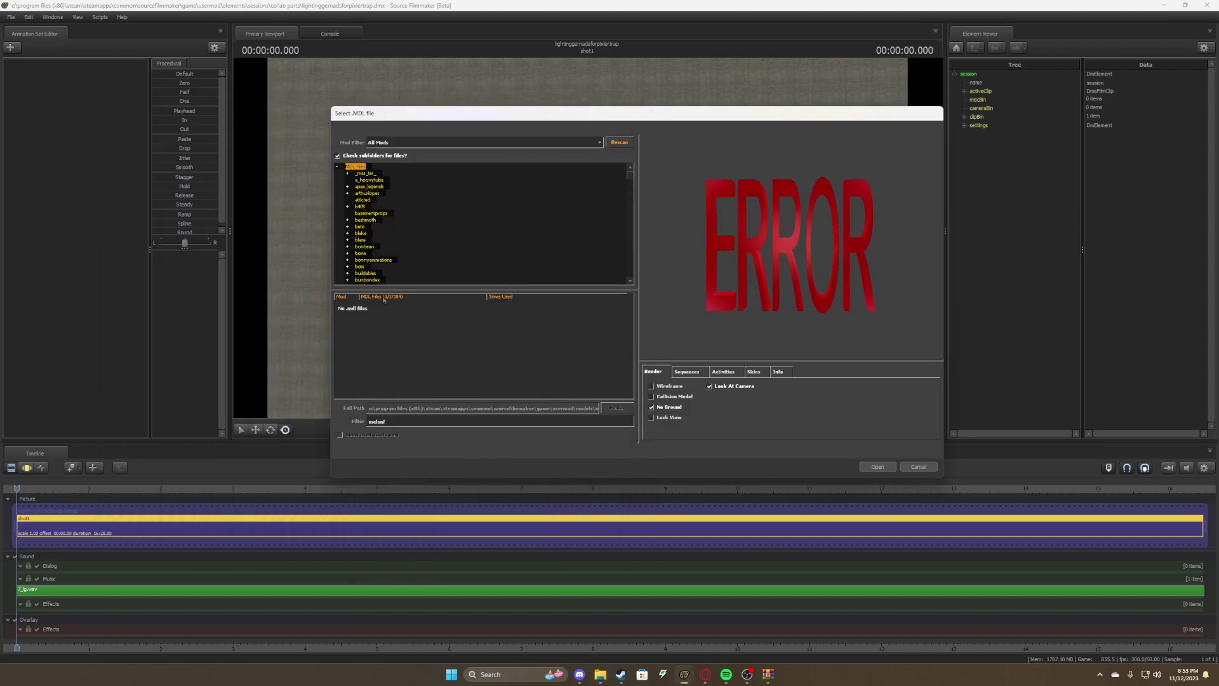
- Clear the 'melonf' model filter and cancel out of the model browser
double_click(407, 420)
key(BackSpace)
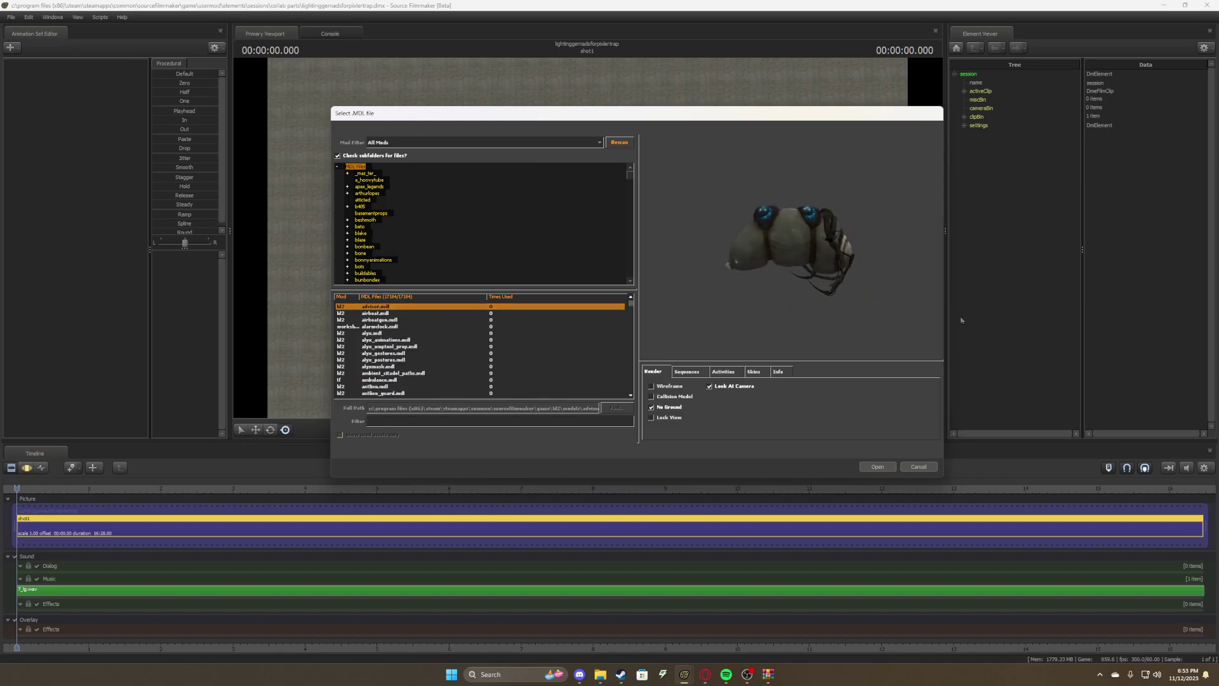
click(918, 467)
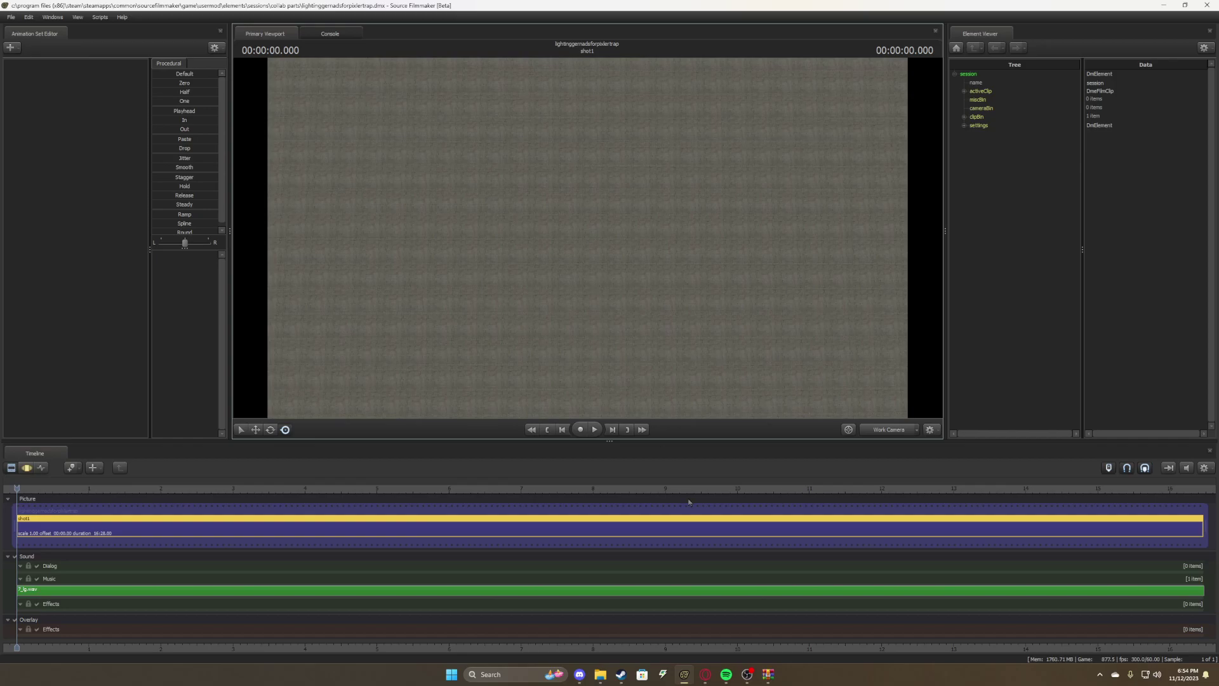
- Dismiss the shot clip's context menu and bring OBS Studio to the front
right_click(718, 530)
key(Escape)
click(748, 674)
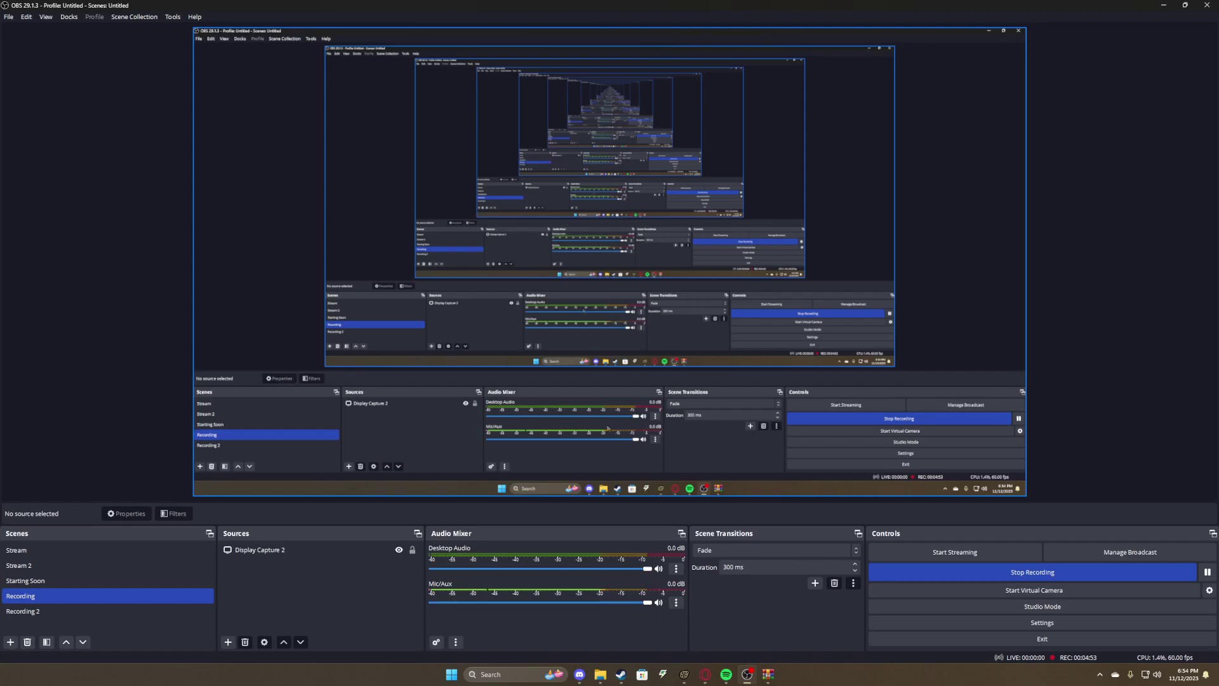